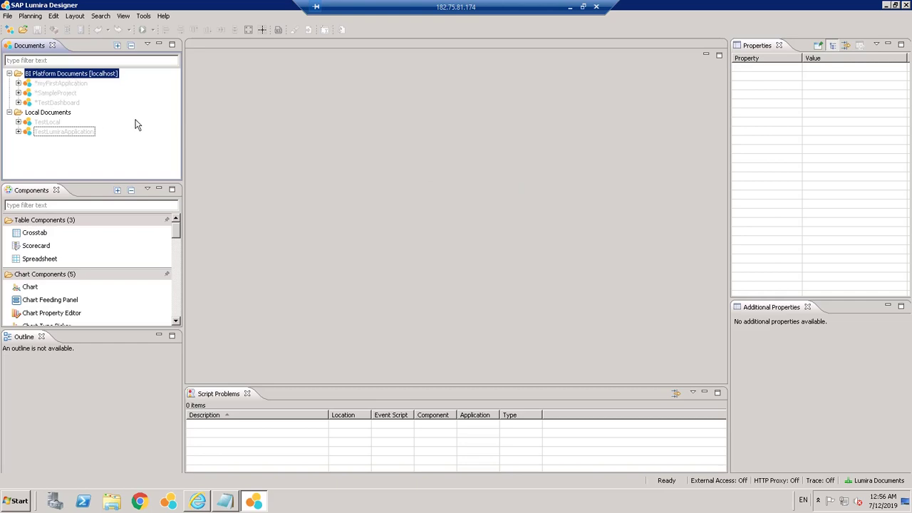
- Collapse the BI Platform Documents and Local Documents trees, leaving BI Platform Documents selected
{"action": "left_click", "coordinate": [10, 74]}
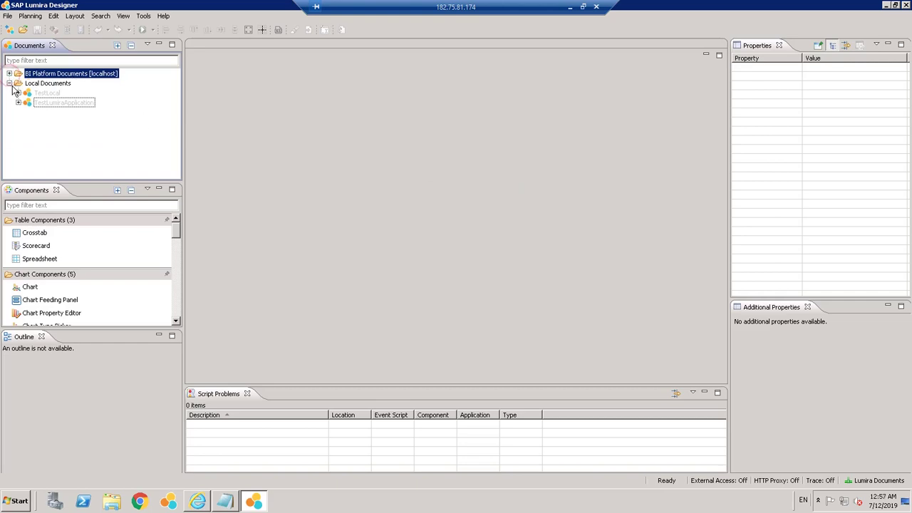
{"action": "left_click", "coordinate": [9, 83]}
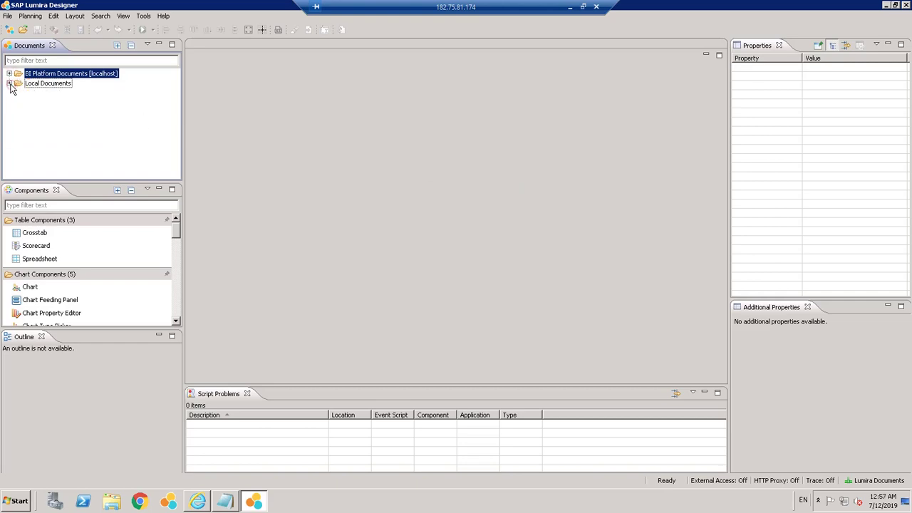
{"action": "left_click", "coordinate": [47, 83]}
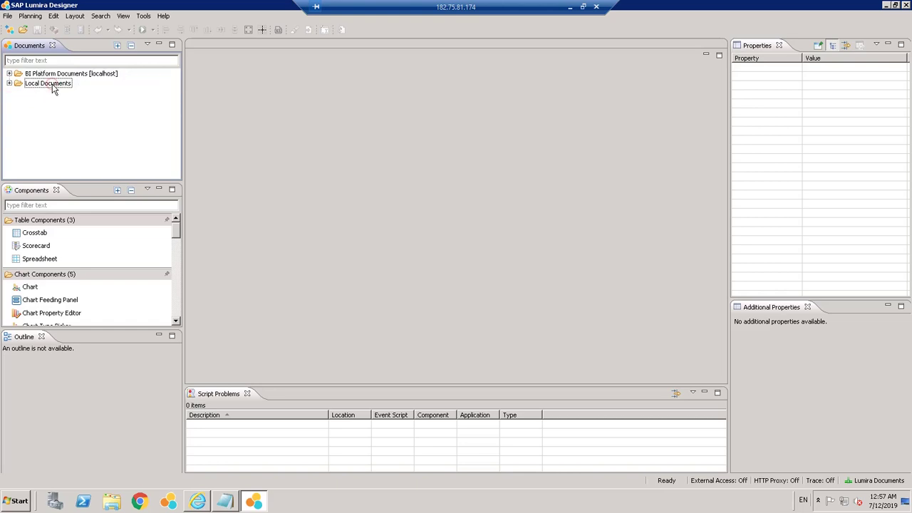
{"action": "key", "text": "Up"}
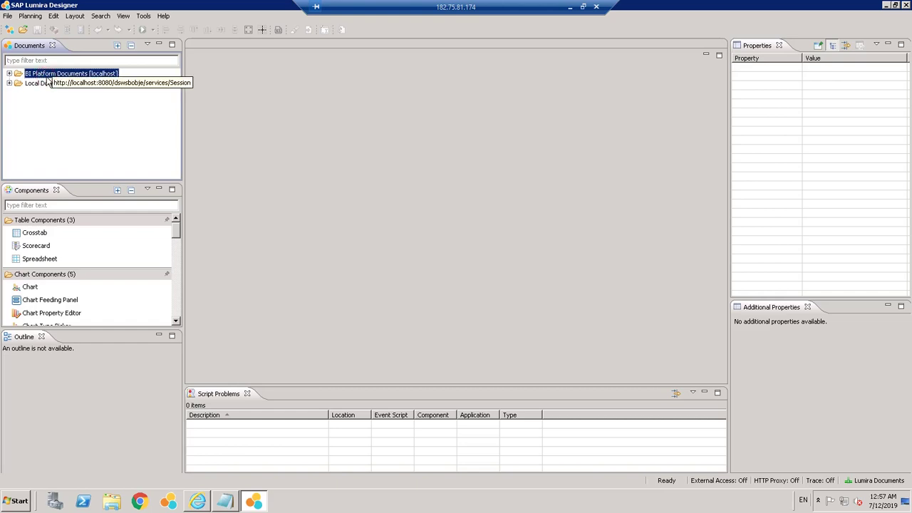
- Start a new BI platform document named FirstApplication
{"action": "right_click", "coordinate": [49, 83]}
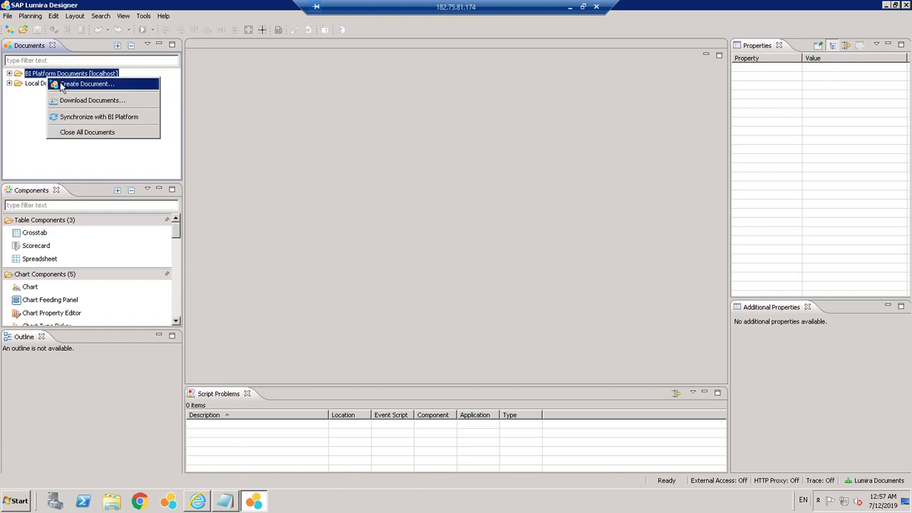
{"action": "left_click", "coordinate": [84, 84]}
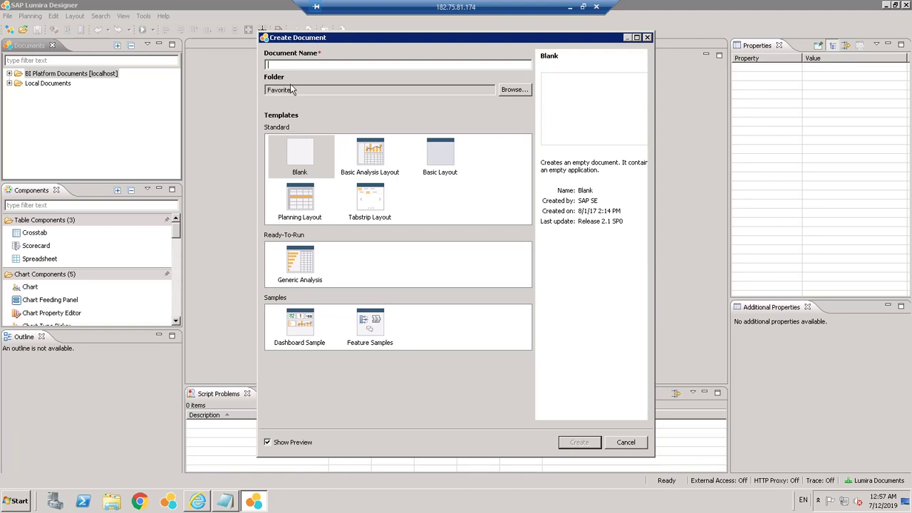
{"action": "left_click", "coordinate": [309, 66]}
{"action": "type", "text": "First"}
{"action": "type", "text": " A"}
{"action": "type", "text": "Apl"}
{"action": "type", "text": "ication"}
{"action": "double_click", "coordinate": [302, 65]}
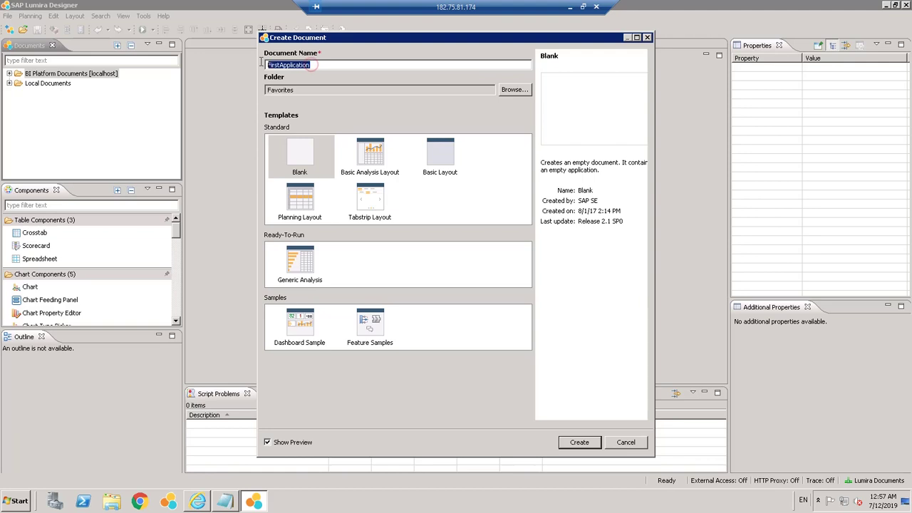
- Keep Favorites as the target folder and create it from the Blank template
{"action": "left_click", "coordinate": [510, 91]}
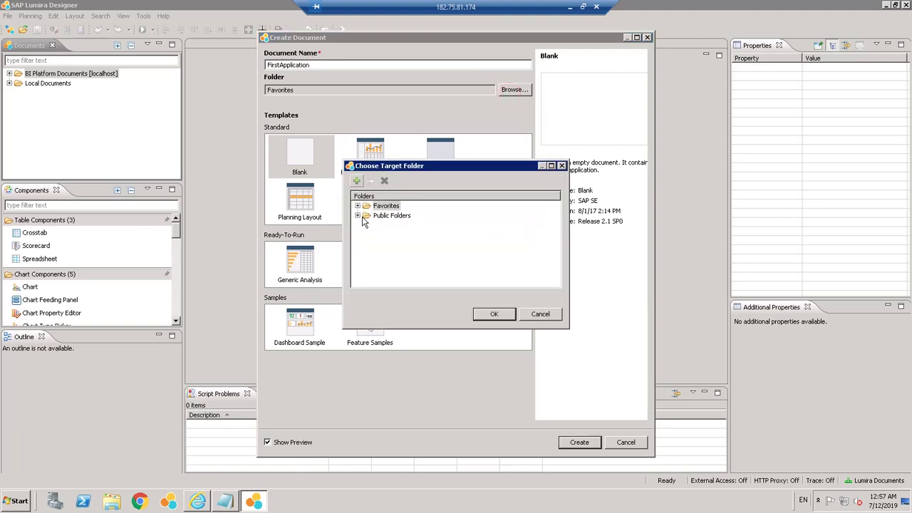
{"action": "left_click", "coordinate": [357, 215]}
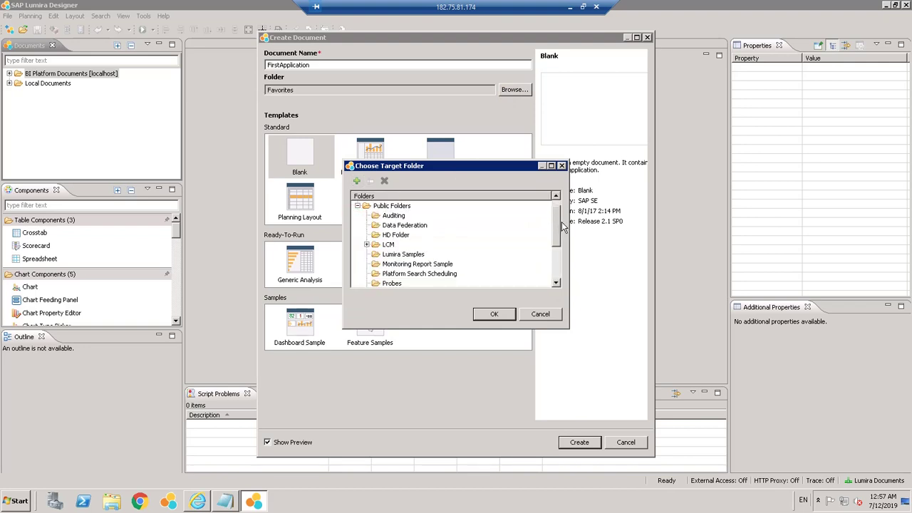
{"action": "mouse_move", "coordinate": [561, 221]}
{"action": "left_mouse_down"}
{"action": "mouse_move", "coordinate": [558, 260]}
{"action": "mouse_move", "coordinate": [560, 215]}
{"action": "left_mouse_up"}
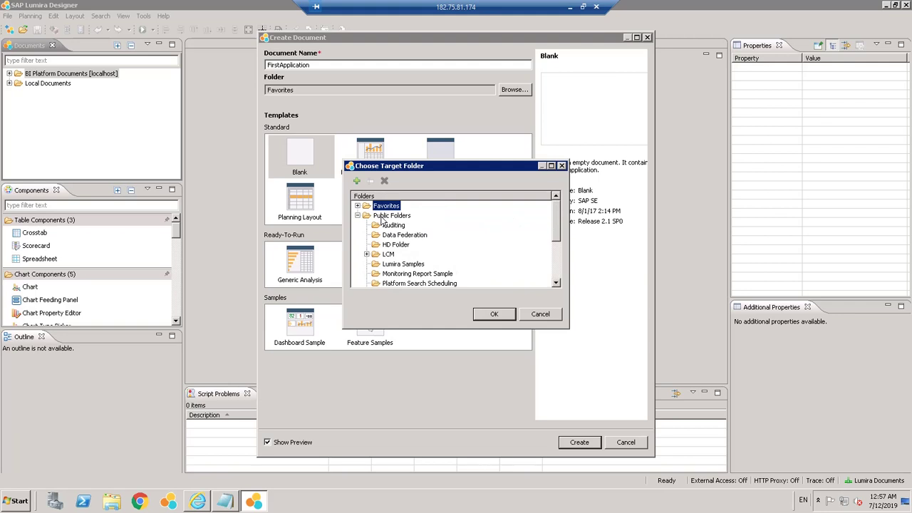
{"action": "left_click", "coordinate": [357, 216]}
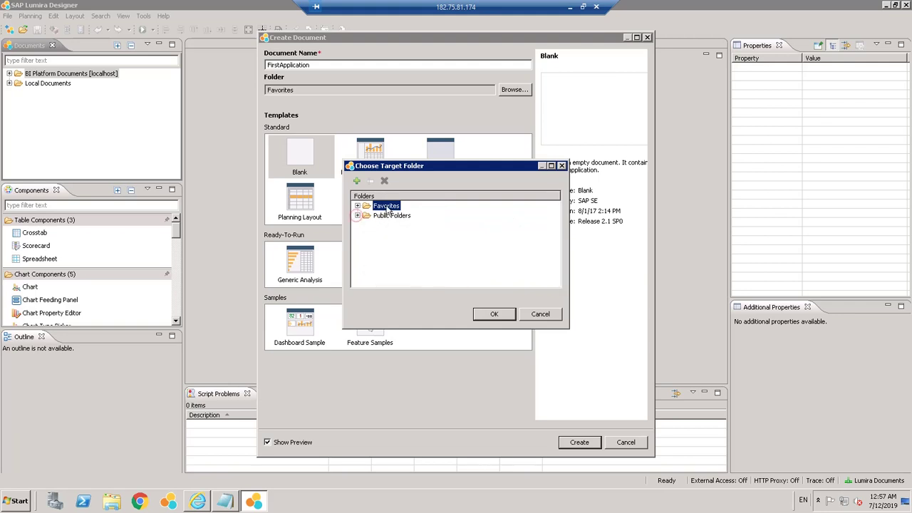
{"action": "left_click", "coordinate": [493, 316]}
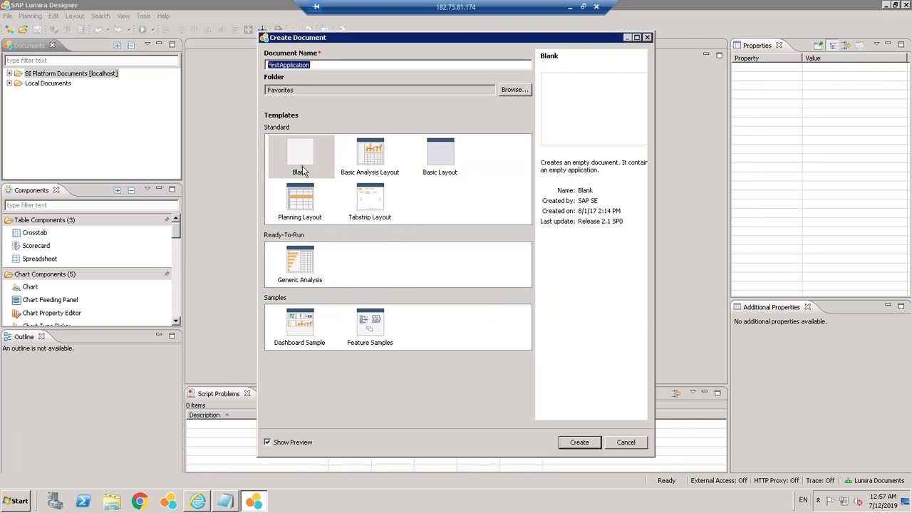
{"action": "left_click", "coordinate": [302, 167]}
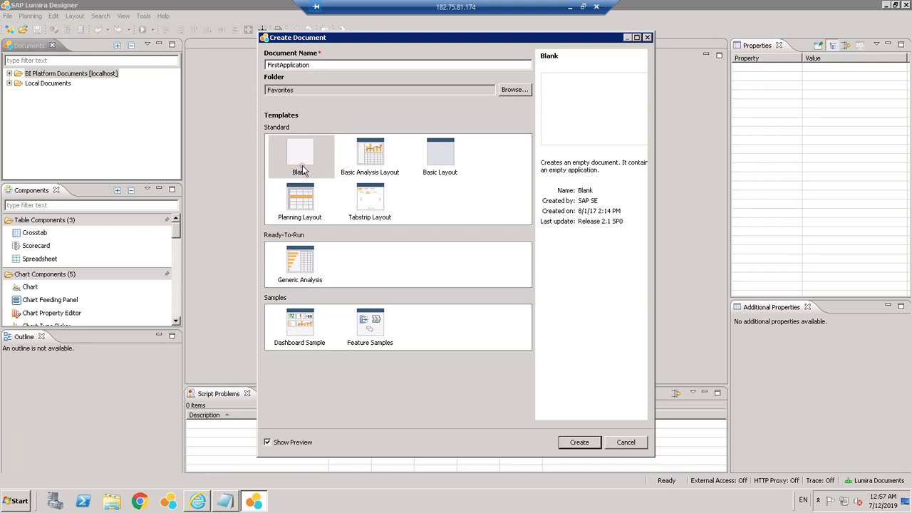
{"action": "left_click", "coordinate": [580, 442]}
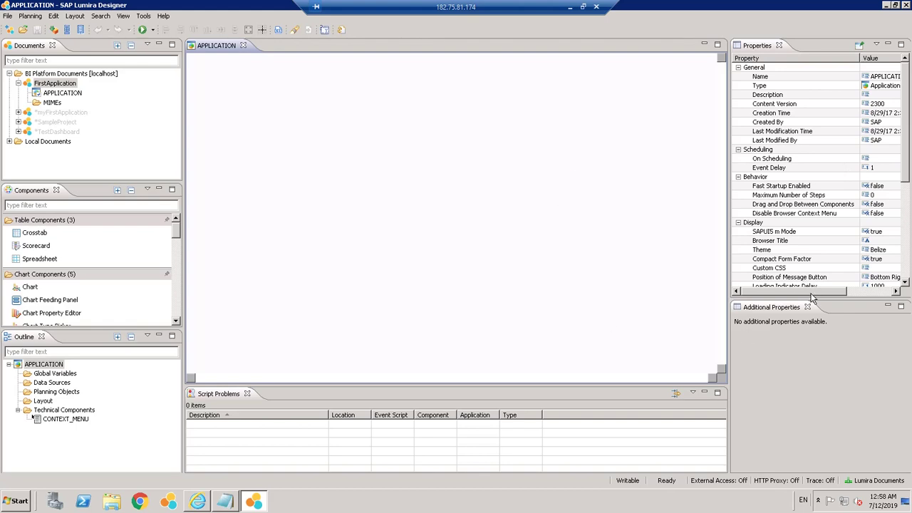
- Review FirstApplication's properties, showing the Belize theme and content version 2300
{"action": "mouse_move", "coordinate": [812, 298]}
{"action": "left_mouse_down"}
{"action": "mouse_move", "coordinate": [852, 298]}
{"action": "mouse_move", "coordinate": [810, 300]}
{"action": "left_mouse_up"}
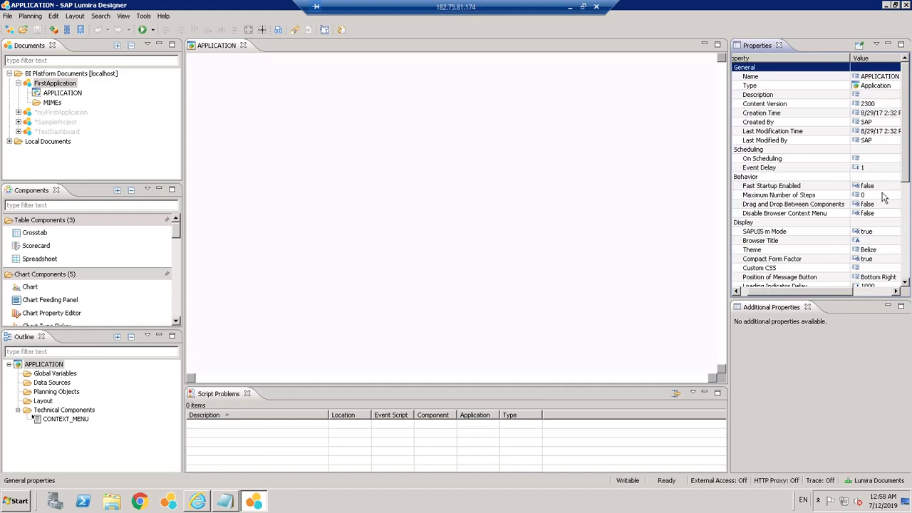
{"action": "double_click", "coordinate": [751, 47]}
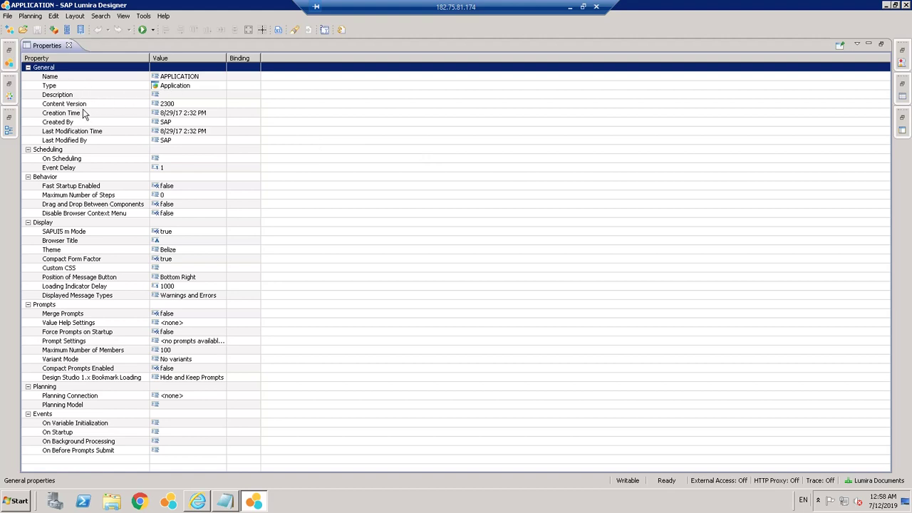
{"action": "left_click", "coordinate": [167, 187]}
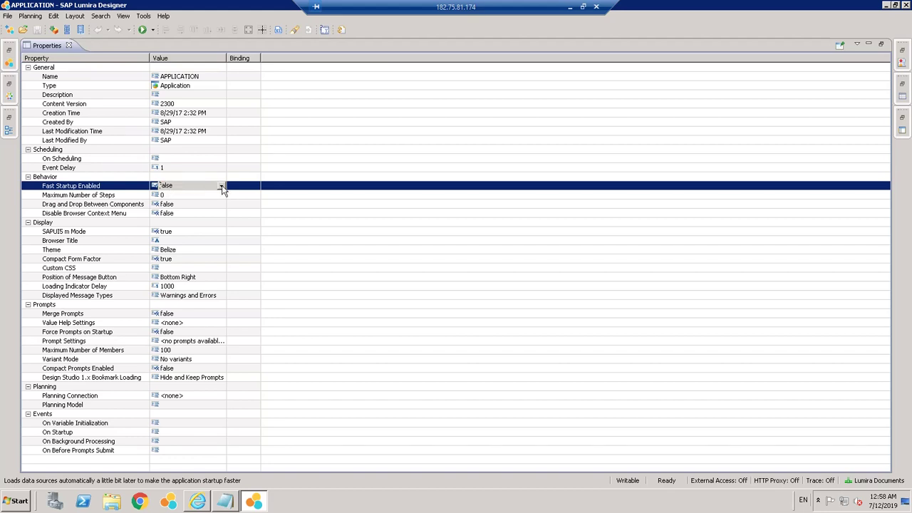
{"action": "left_click", "coordinate": [222, 186]}
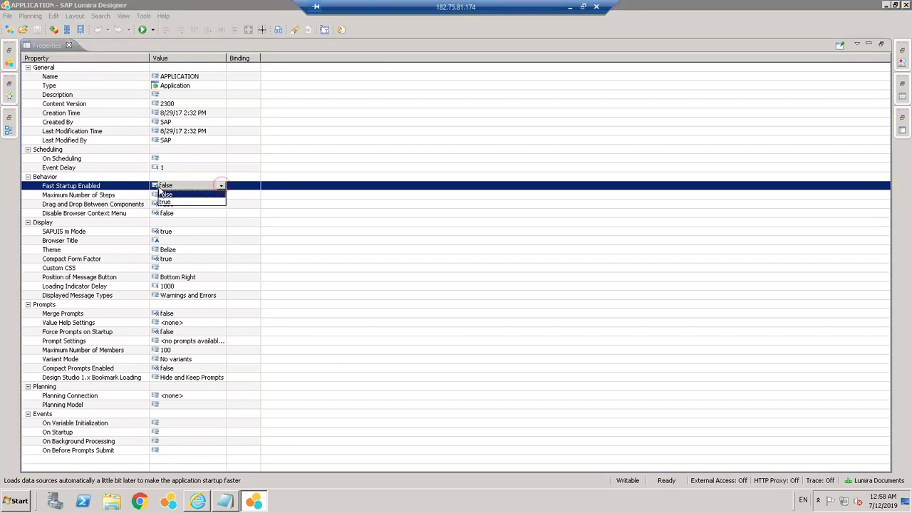
{"action": "left_click", "coordinate": [98, 195]}
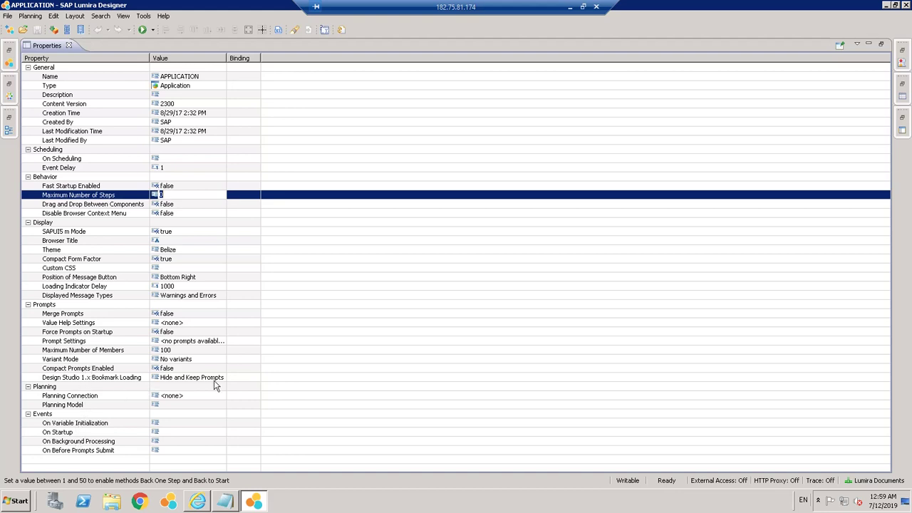
{"action": "double_click", "coordinate": [51, 46]}
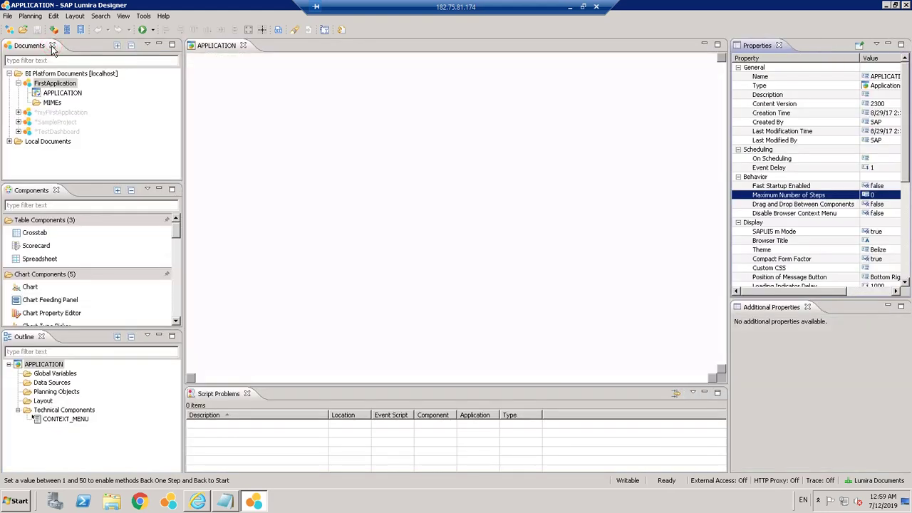
- Begin adding a data source under the application's Data Sources in the Outline
{"action": "left_click", "coordinate": [307, 195]}
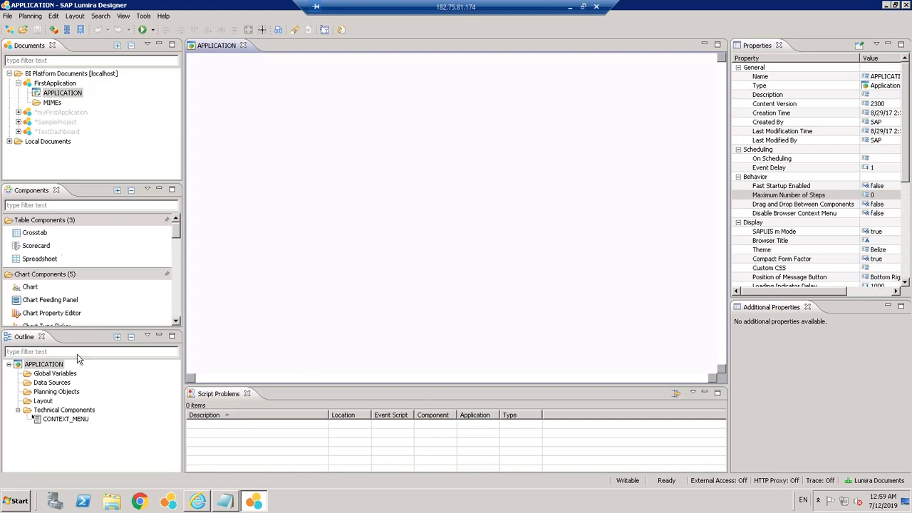
{"action": "left_click", "coordinate": [50, 384]}
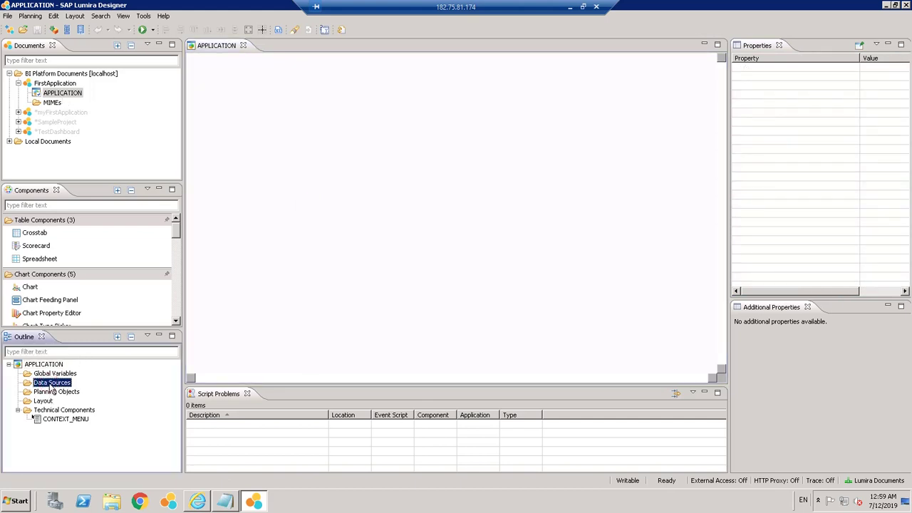
{"action": "right_click", "coordinate": [51, 389]}
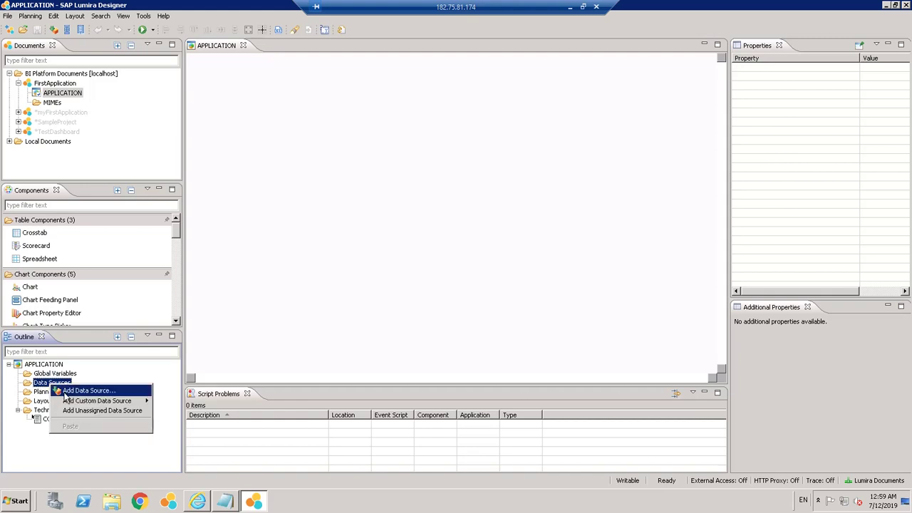
{"action": "mouse_move", "coordinate": [69, 403]}
{"action": "left_click", "coordinate": [74, 391]}
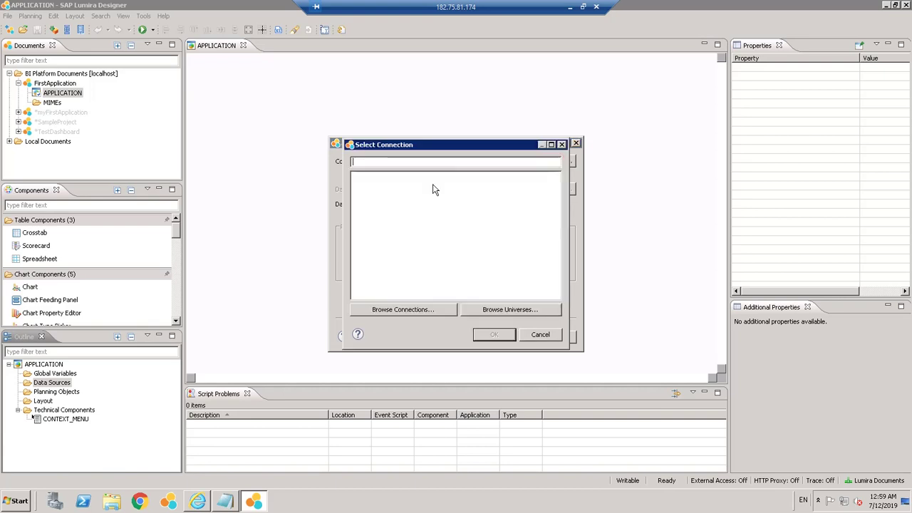
- Pick the Samples eFashion.unx universe and rename the alias from DS_1 to SALESDATA
{"action": "left_click", "coordinate": [421, 311]}
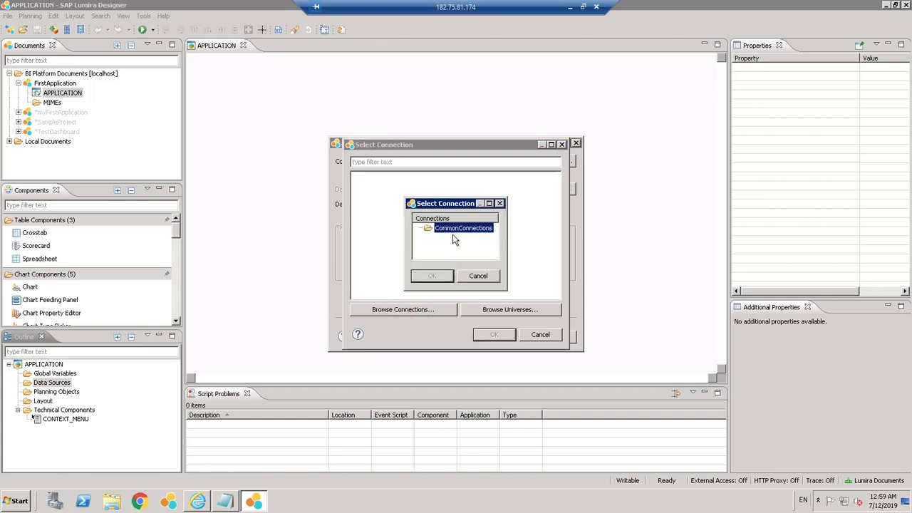
{"action": "left_click", "coordinate": [470, 275]}
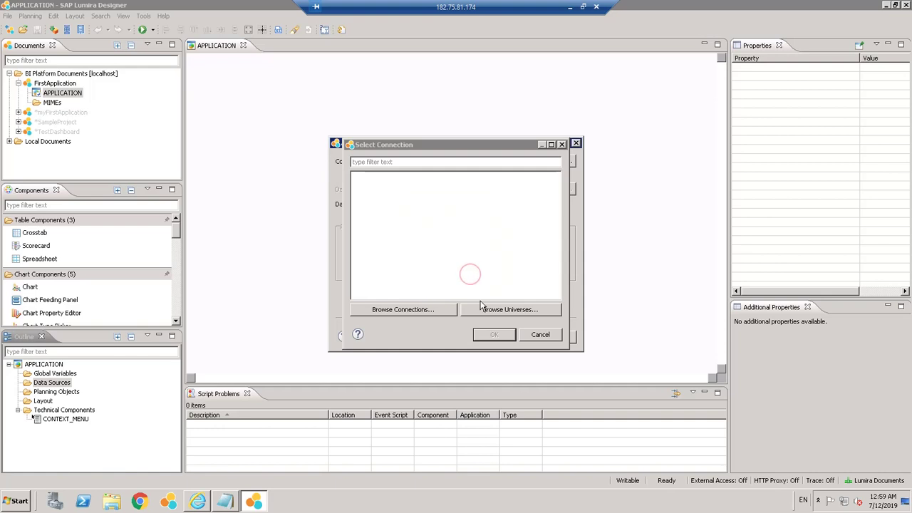
{"action": "left_click", "coordinate": [482, 307]}
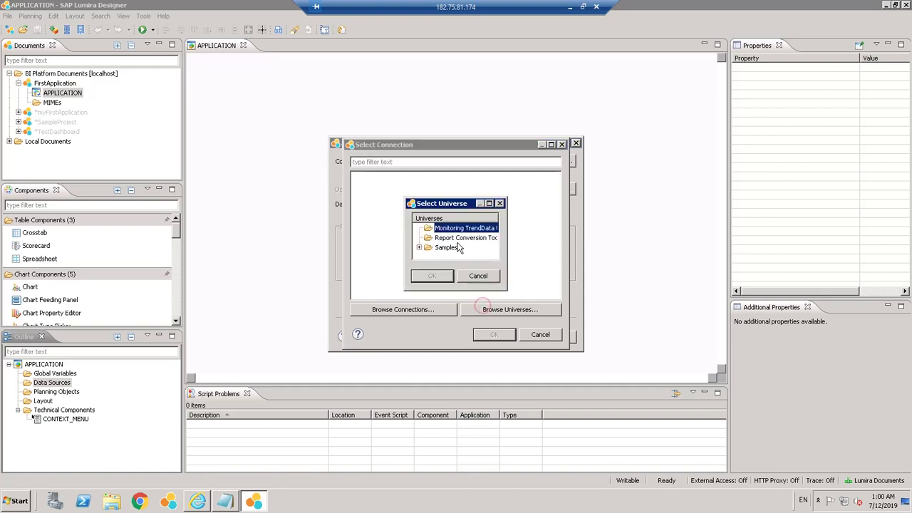
{"action": "left_click", "coordinate": [419, 247]}
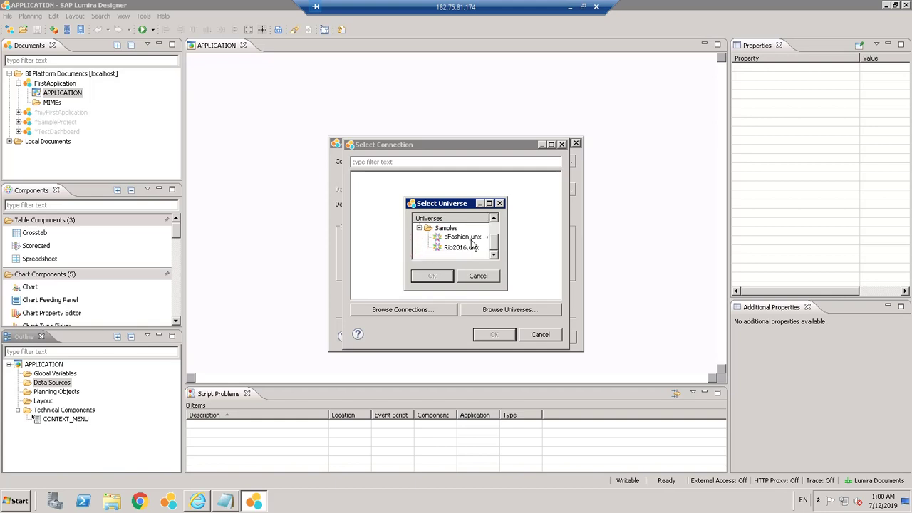
{"action": "left_click", "coordinate": [470, 237]}
{"action": "left_click", "coordinate": [438, 279]}
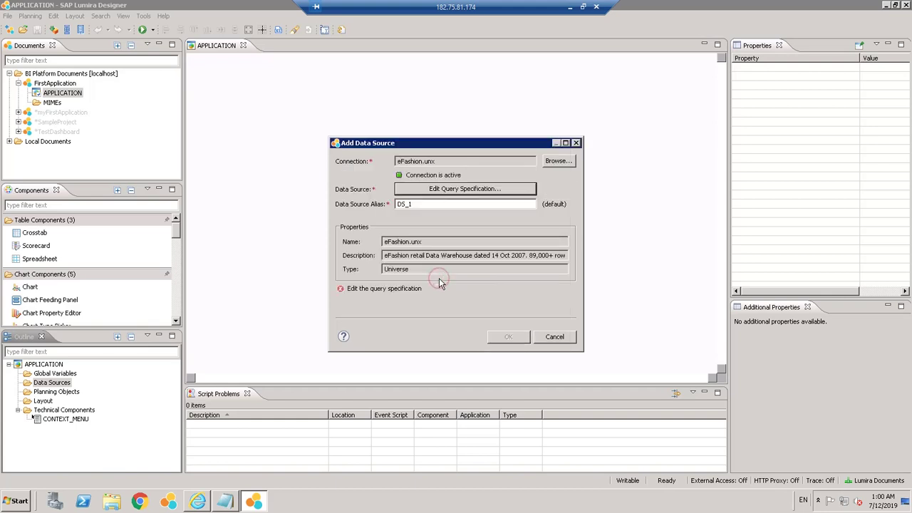
{"action": "left_click", "coordinate": [420, 205]}
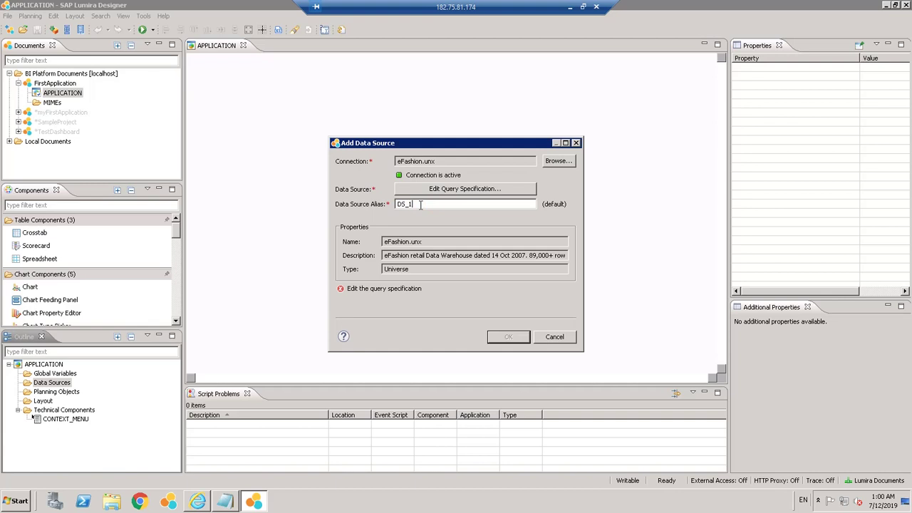
{"action": "key", "text": "ctrl+a"}
{"action": "type", "text": "SALE"}
- Add State, City, Store name, Year, Quarter and Month to the query's result objects
{"action": "left_click", "coordinate": [470, 191]}
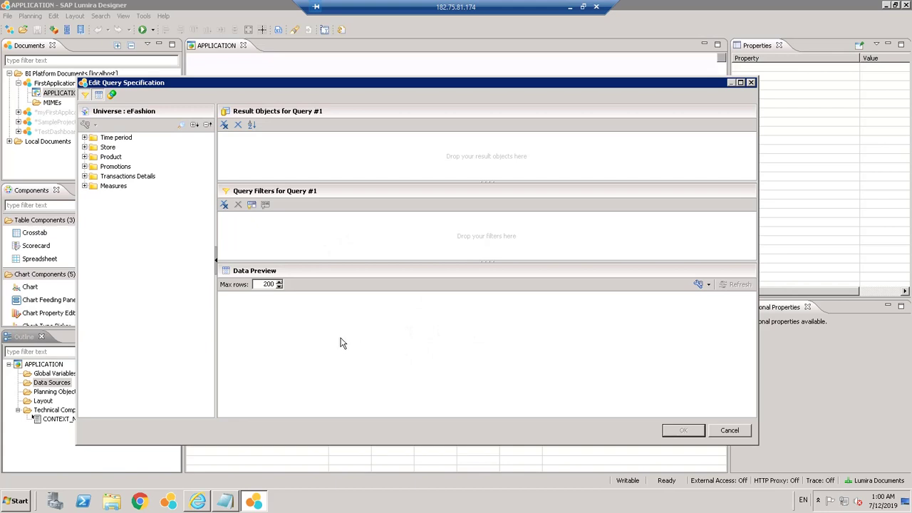
{"action": "left_click", "coordinate": [84, 138]}
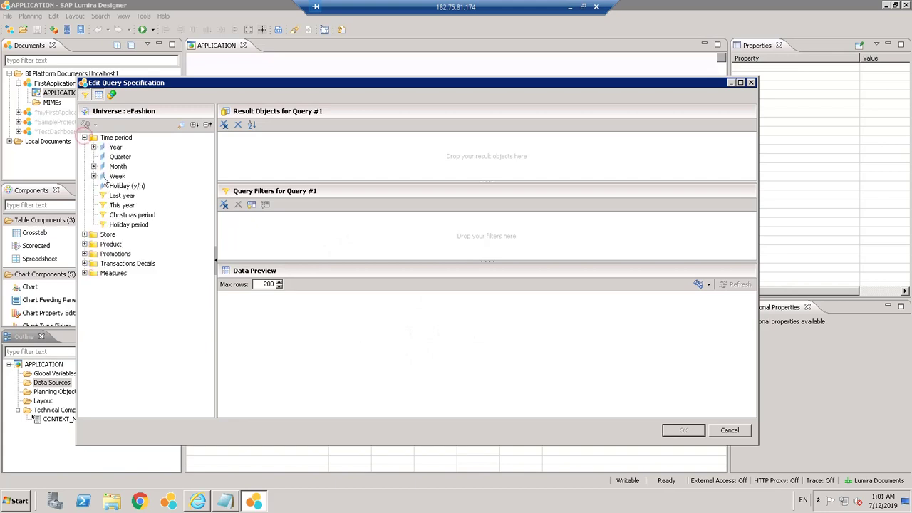
{"action": "left_click", "coordinate": [85, 234]}
{"action": "left_click", "coordinate": [116, 247]}
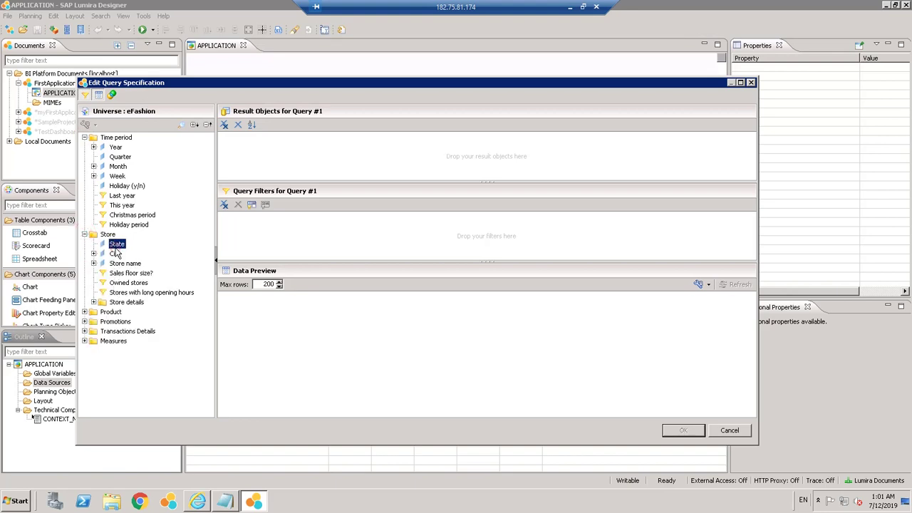
{"action": "double_click", "coordinate": [115, 254]}
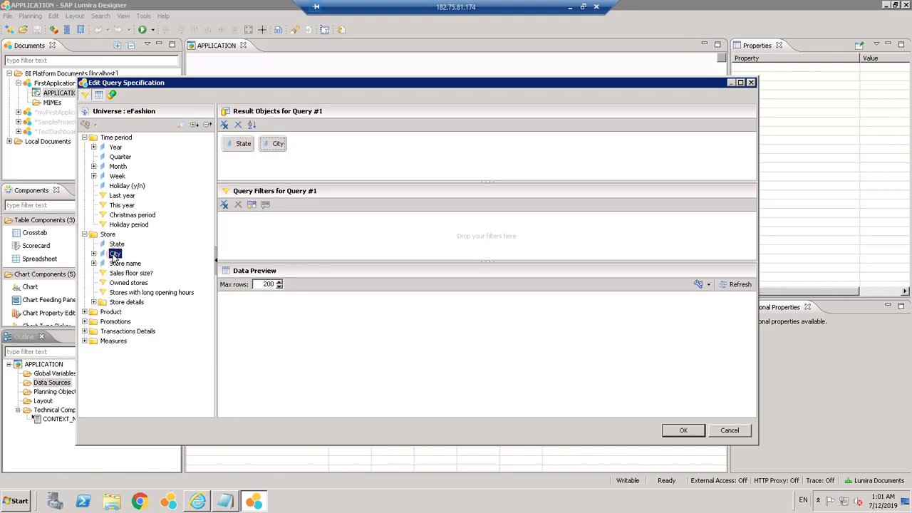
{"action": "double_click", "coordinate": [125, 263]}
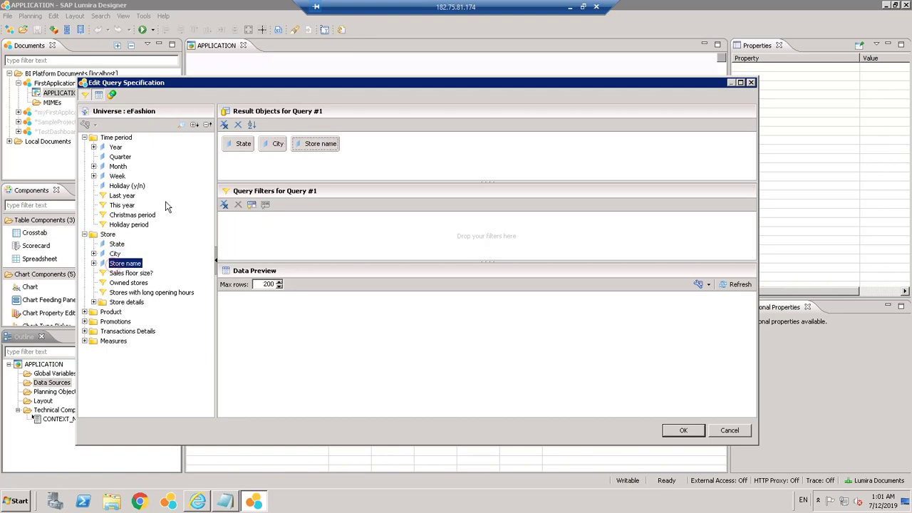
{"action": "double_click", "coordinate": [115, 148]}
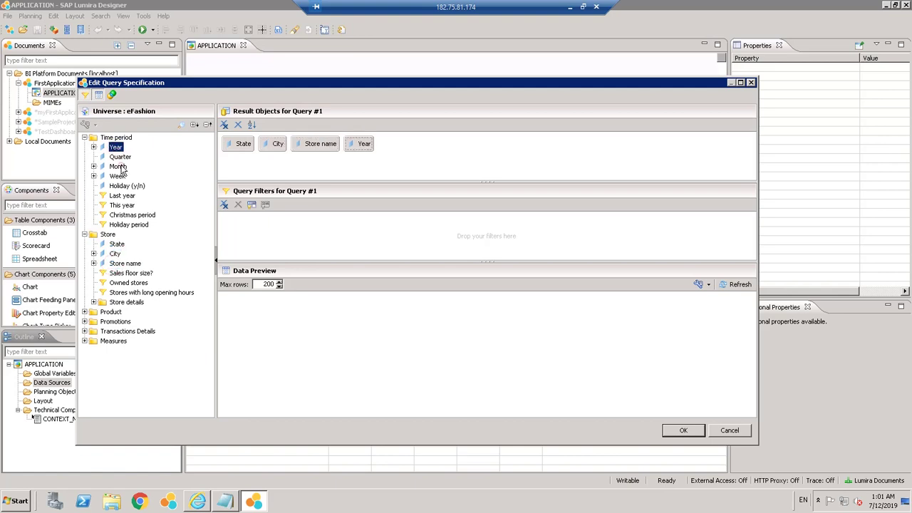
{"action": "left_click", "coordinate": [118, 165]}
{"action": "double_click", "coordinate": [119, 157]}
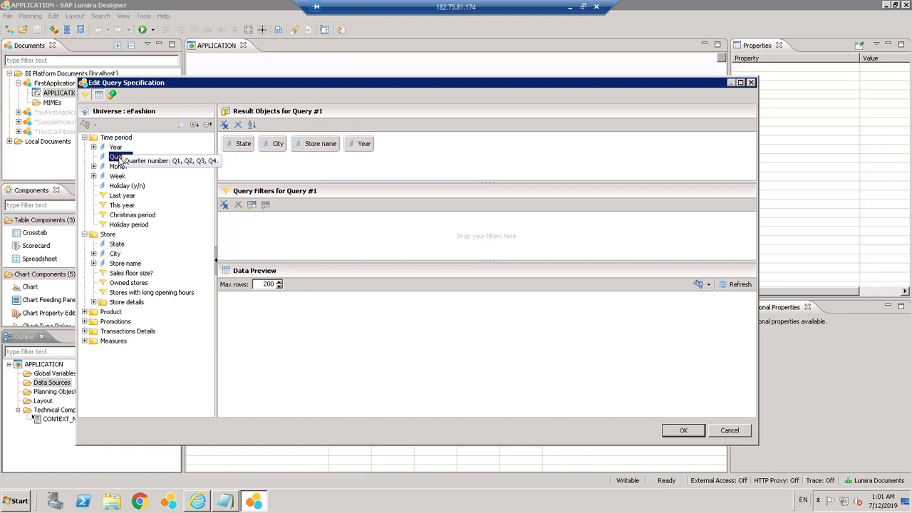
{"action": "left_click", "coordinate": [117, 166]}
{"action": "double_click", "coordinate": [117, 167]}
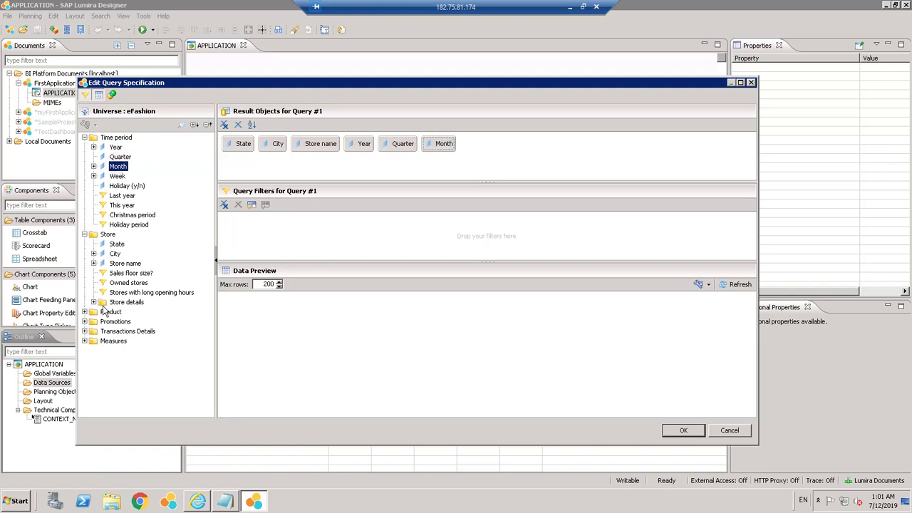
- Add Sales revenue and Quantity sold, then confirm the query and the SALESDATA data source
{"action": "left_click", "coordinate": [85, 341]}
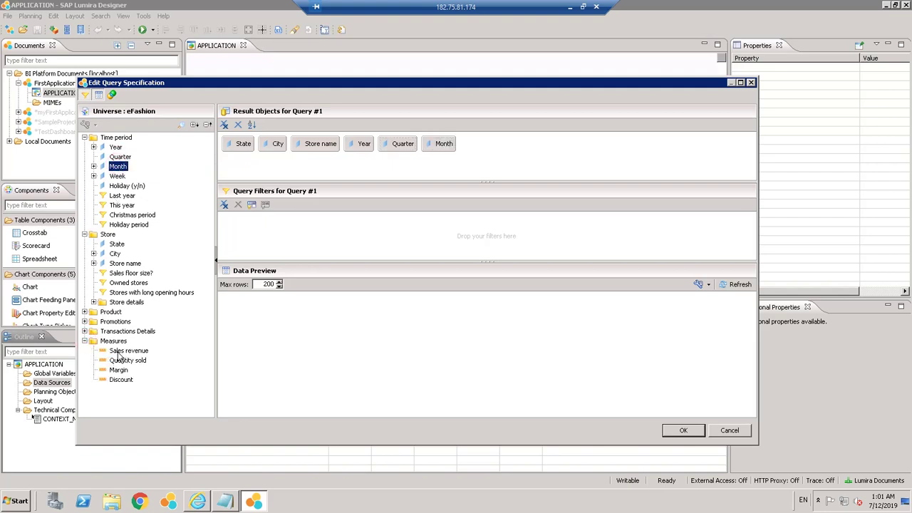
{"action": "double_click", "coordinate": [118, 351]}
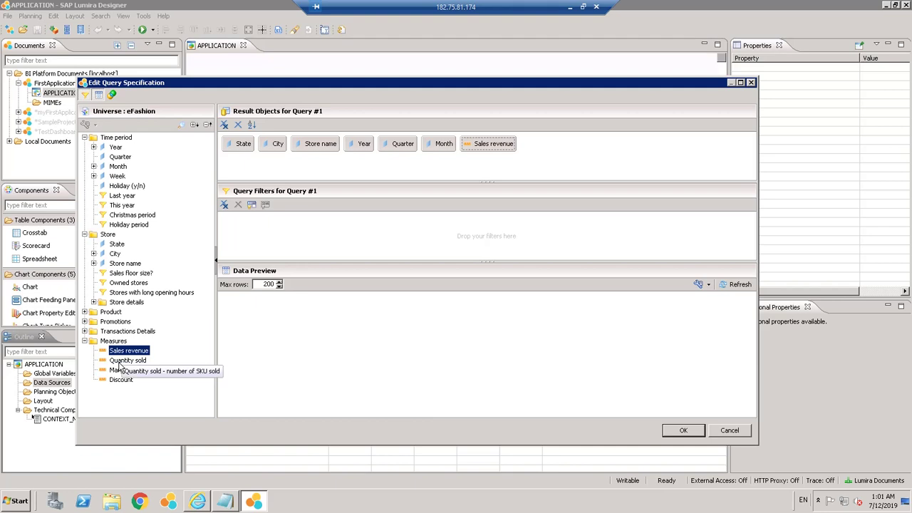
{"action": "left_click", "coordinate": [120, 363]}
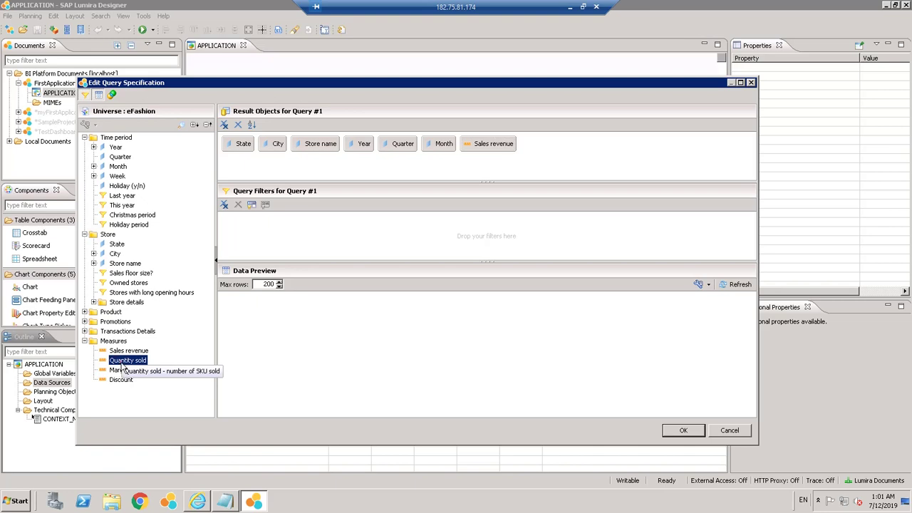
{"action": "double_click", "coordinate": [119, 365]}
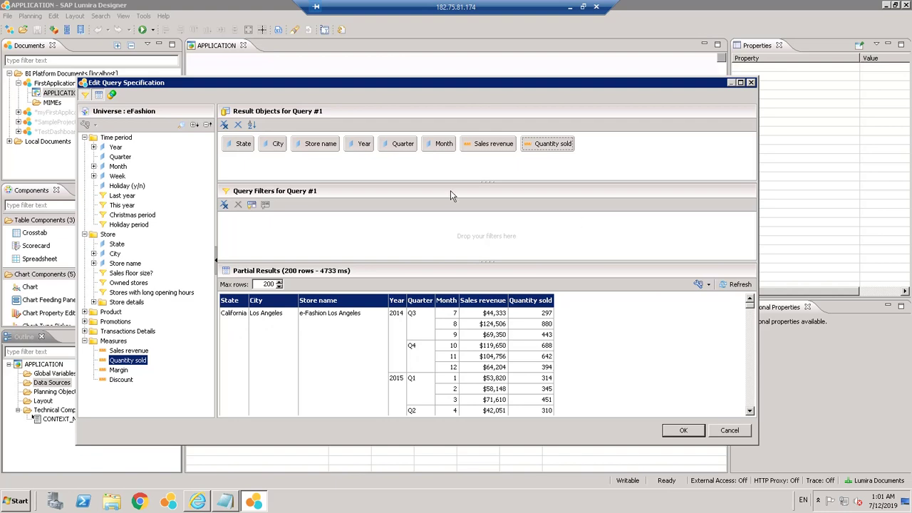
{"action": "left_click", "coordinate": [680, 431]}
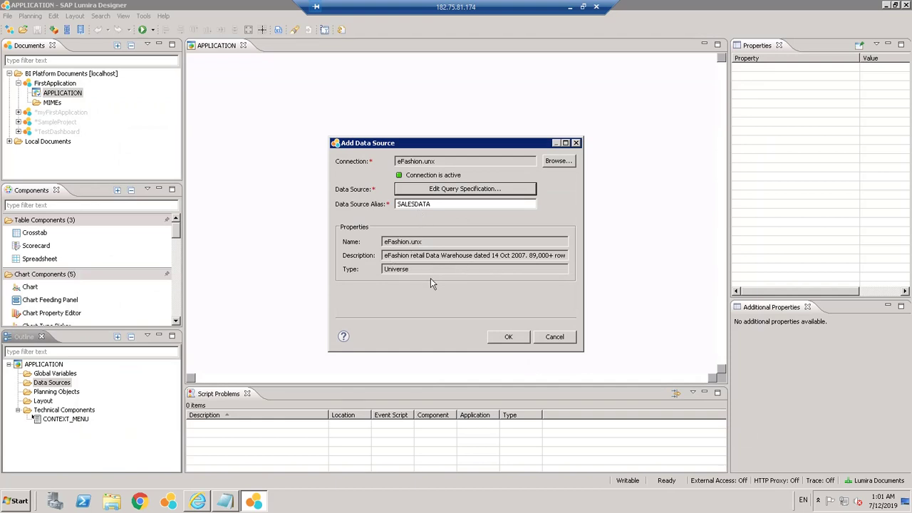
{"action": "left_click", "coordinate": [503, 342]}
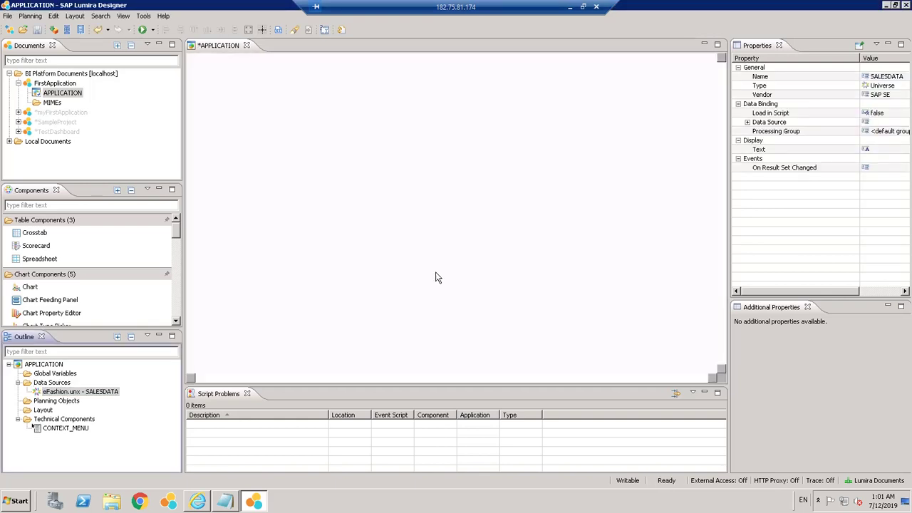
- In SALESDATA's initial view, put State, City and Year in rows, keeping Sales revenue and Quantity sold as columns
{"action": "left_click", "coordinate": [84, 393]}
{"action": "right_click", "coordinate": [84, 394]}
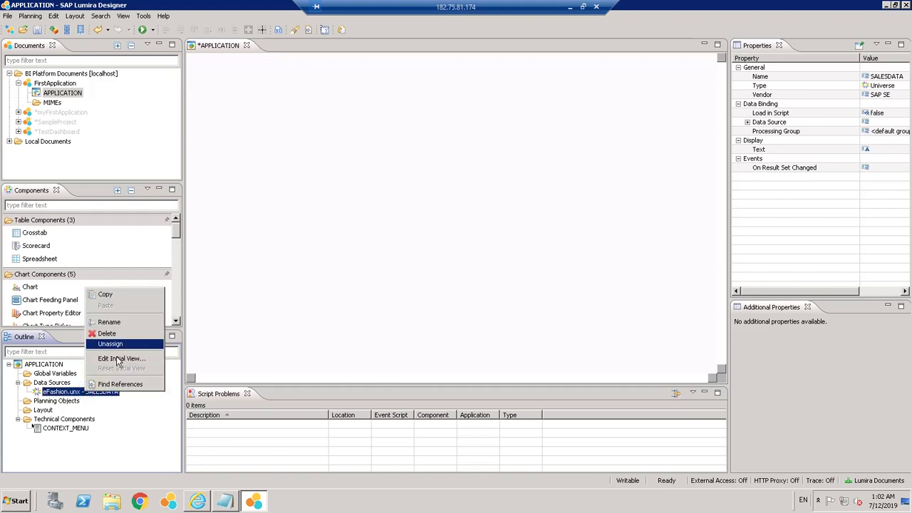
{"action": "left_click", "coordinate": [120, 361]}
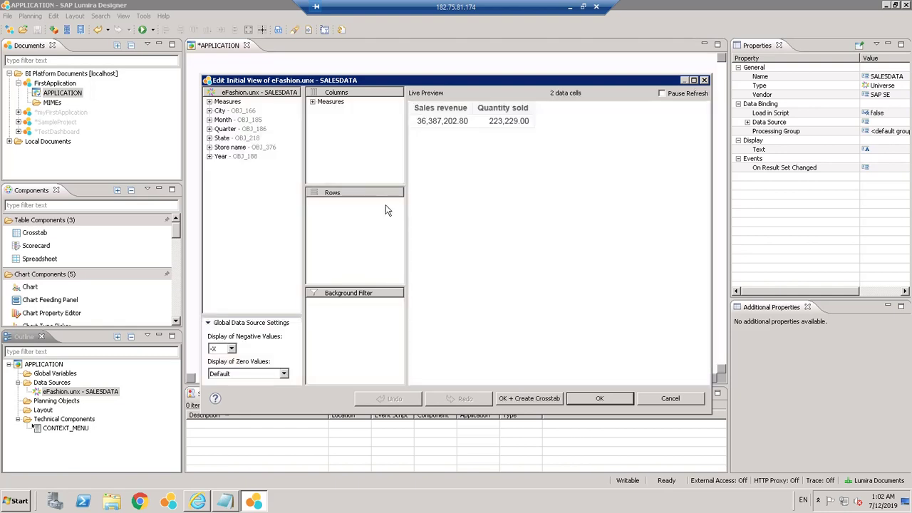
{"action": "left_click", "coordinate": [312, 101]}
{"action": "left_click", "coordinate": [209, 111]}
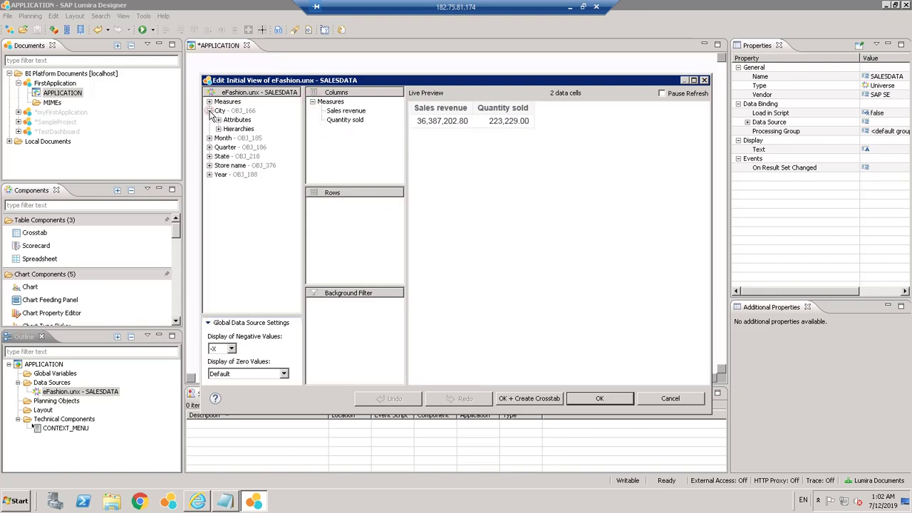
{"action": "left_click", "coordinate": [209, 111]}
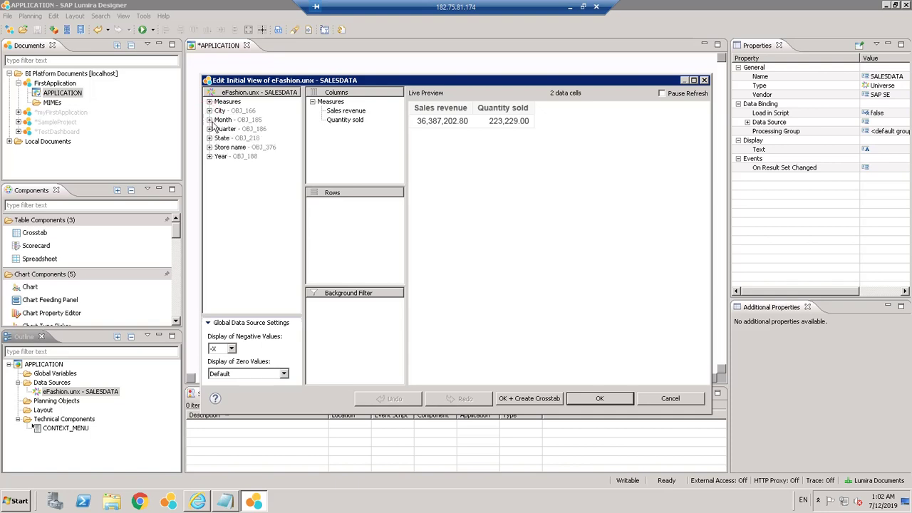
{"action": "left_click_drag", "start_coordinate": [224, 138], "coordinate": [344, 230]}
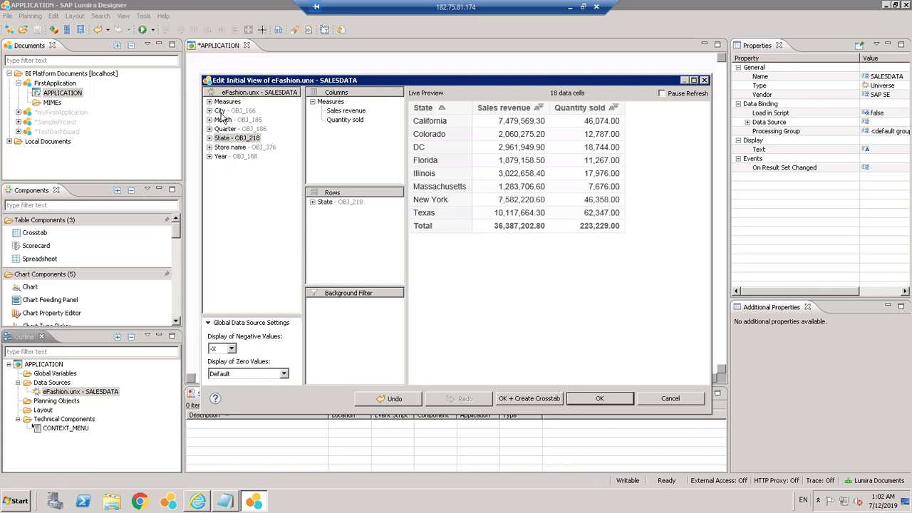
{"action": "left_click_drag", "start_coordinate": [221, 112], "coordinate": [317, 207]}
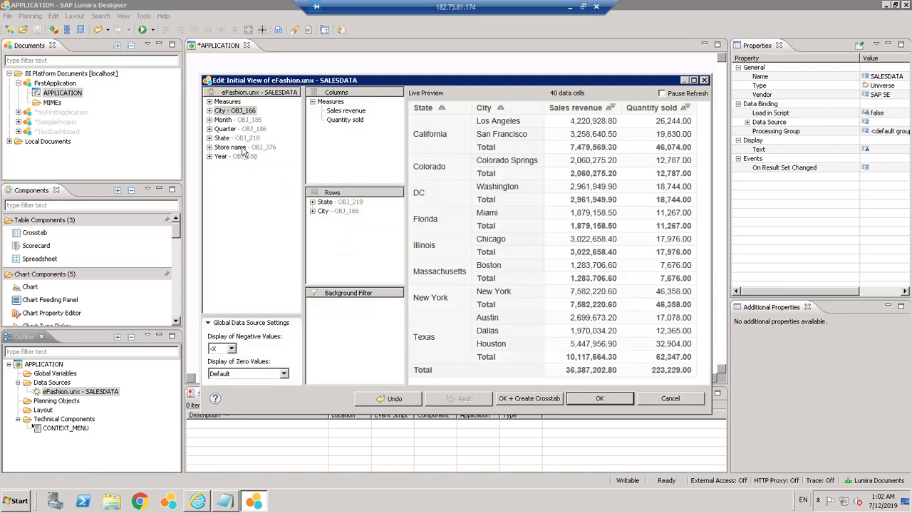
{"action": "left_click_drag", "start_coordinate": [222, 156], "coordinate": [353, 242]}
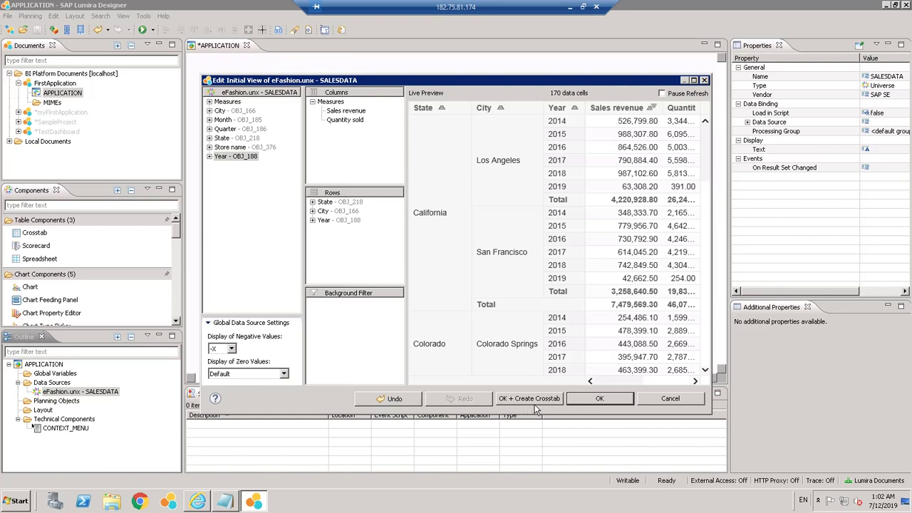
{"action": "left_click", "coordinate": [592, 401]}
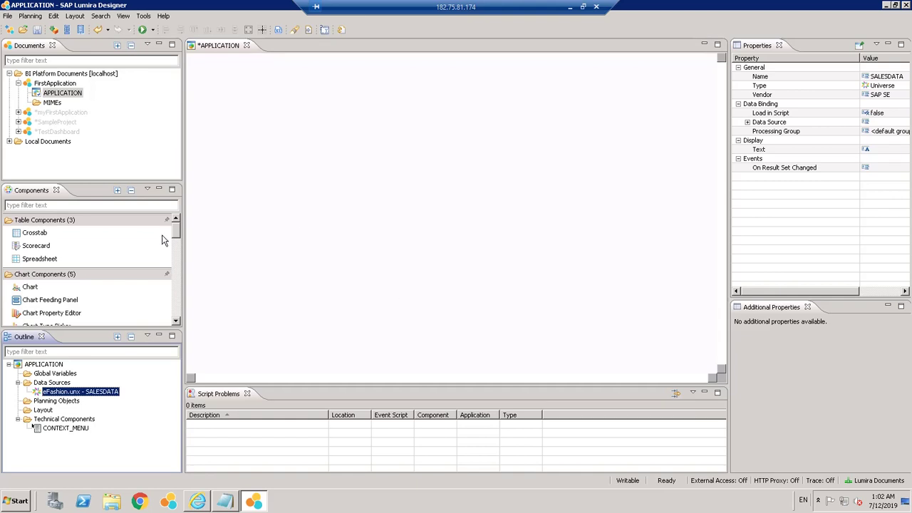
- Save FirstApplication and drop a 500×300 Crosstab, CROSSTAB_1, onto the canvas
{"action": "left_click", "coordinate": [37, 29]}
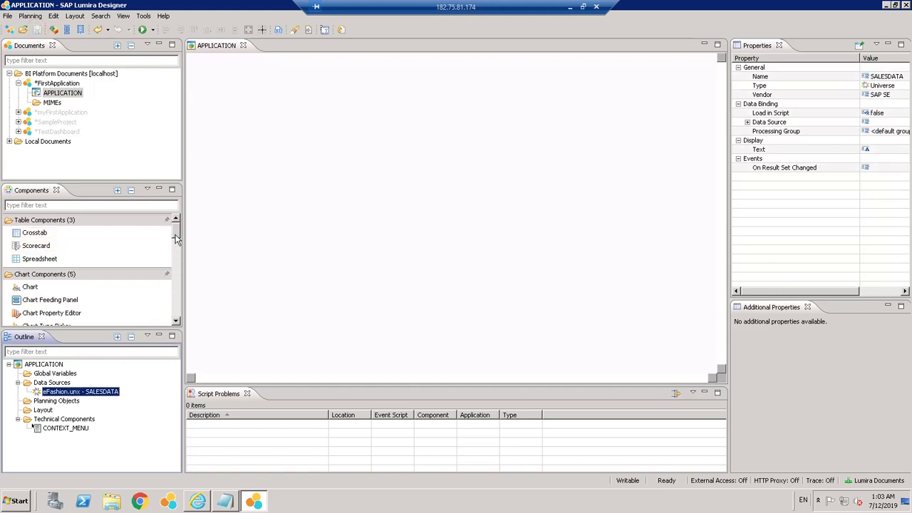
{"action": "mouse_move", "coordinate": [177, 239]}
{"action": "left_mouse_down"}
{"action": "mouse_move", "coordinate": [177, 251]}
{"action": "mouse_move", "coordinate": [178, 223]}
{"action": "left_mouse_up"}
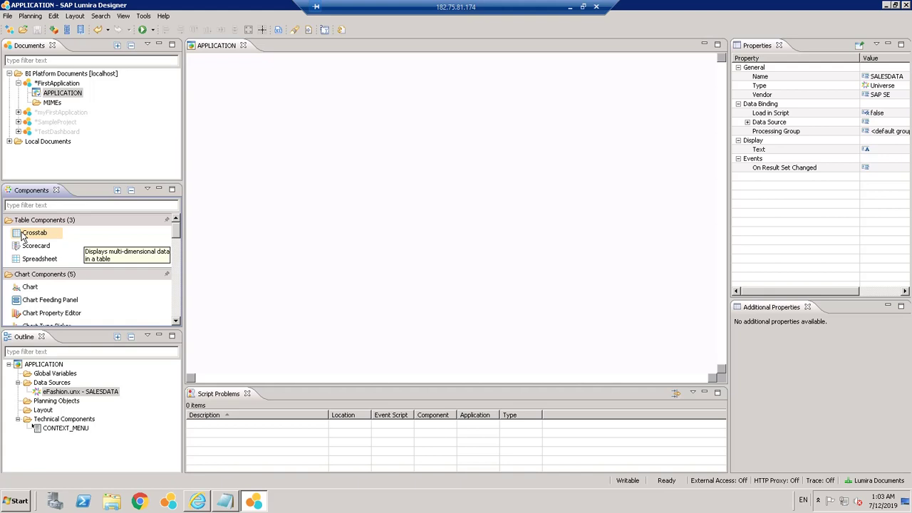
{"action": "left_click_drag", "start_coordinate": [22, 237], "coordinate": [257, 158]}
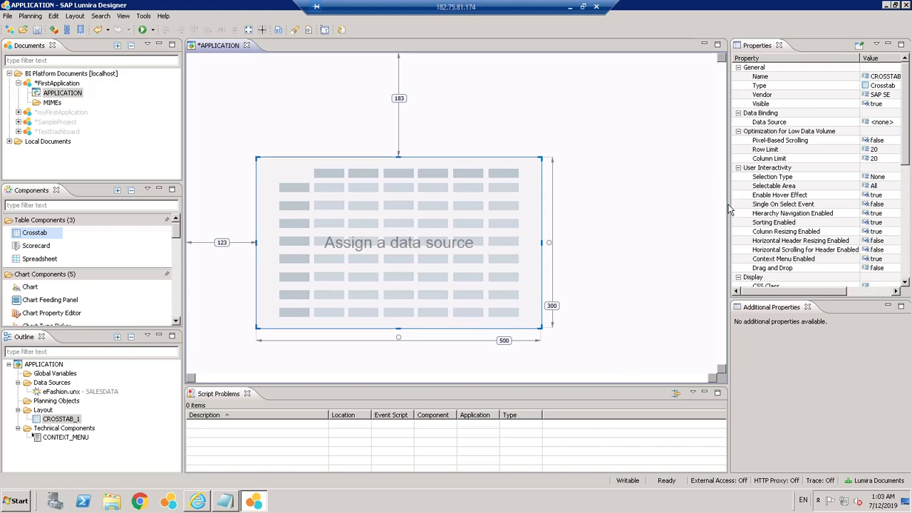
{"action": "left_click_drag", "start_coordinate": [729, 204], "coordinate": [647, 200]}
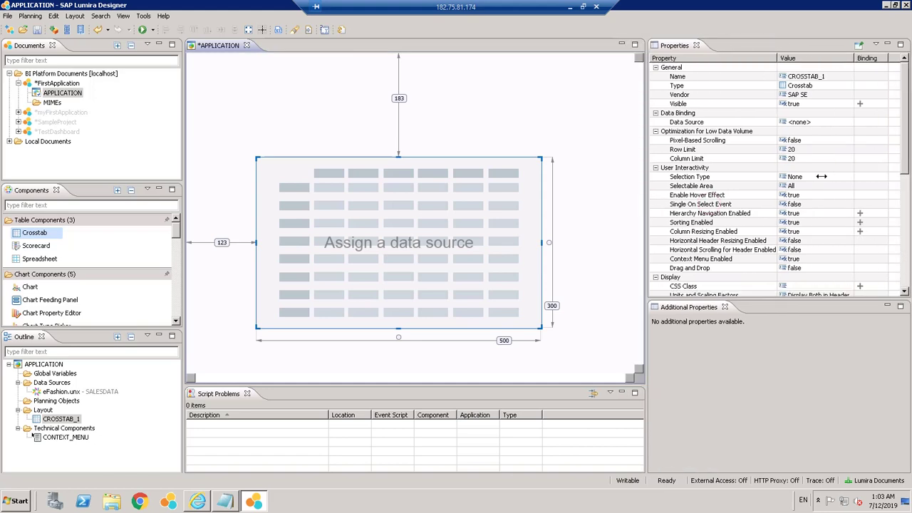
- Bind CROSSTAB_1 to the eFashion.unx SALESDATA data source, showing California revenue by city and year
{"action": "left_click", "coordinate": [818, 123]}
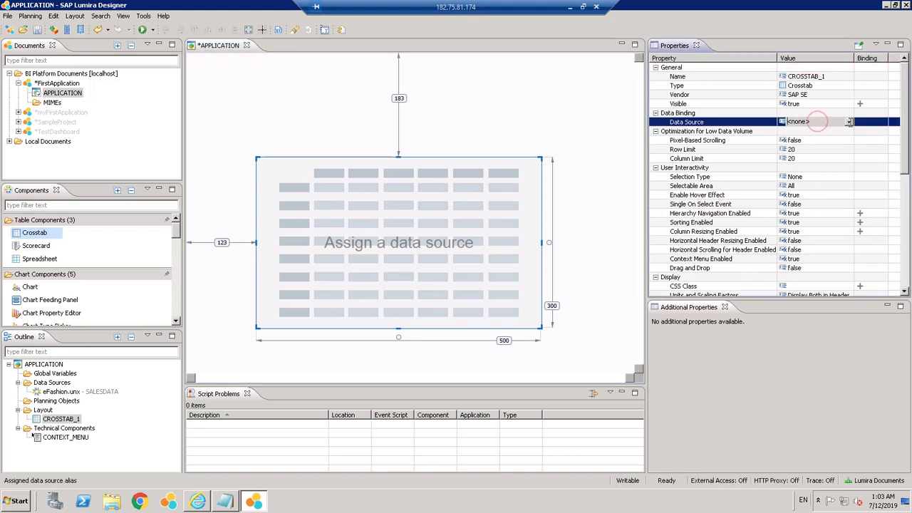
{"action": "left_click", "coordinate": [848, 121]}
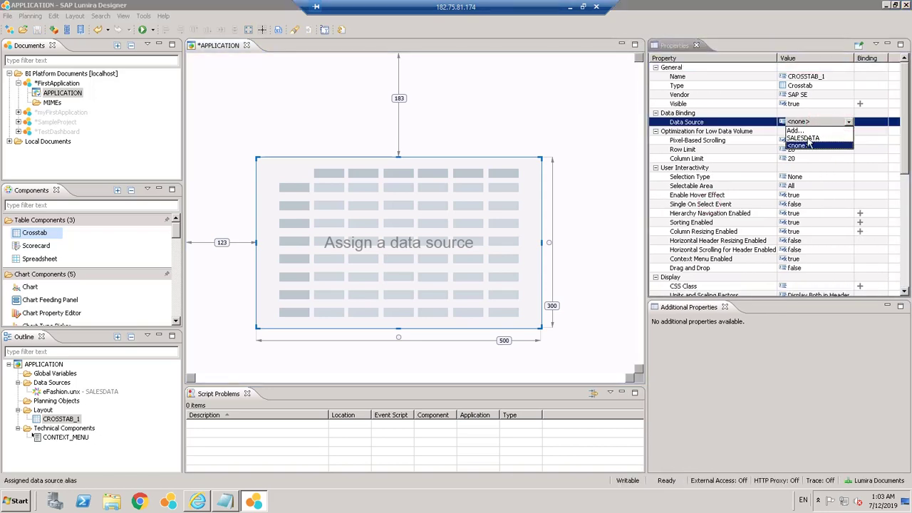
{"action": "left_click", "coordinate": [564, 233]}
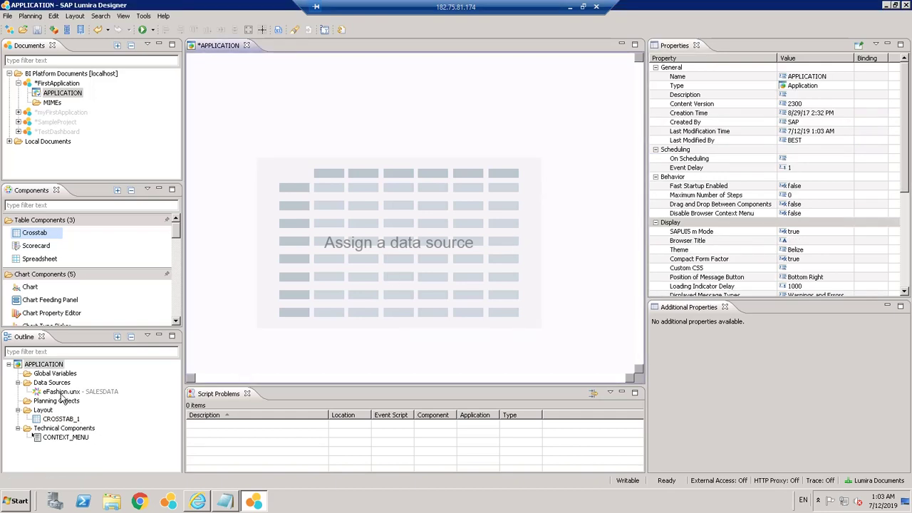
{"action": "left_click_drag", "start_coordinate": [61, 397], "coordinate": [349, 260]}
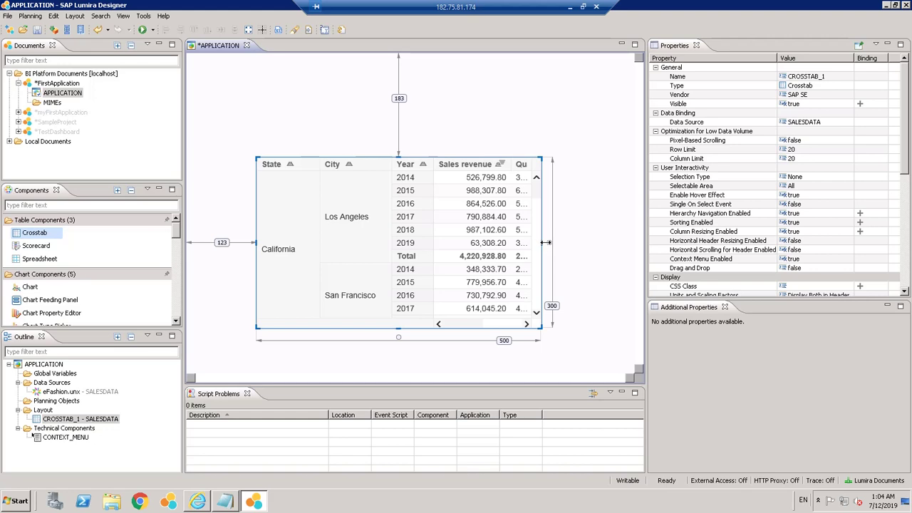
- Resize CROSSTAB_1 to 723 wide by 366 high, reaching the canvas's left edge, and save
{"action": "left_click_drag", "start_coordinate": [545, 243], "coordinate": [643, 246]}
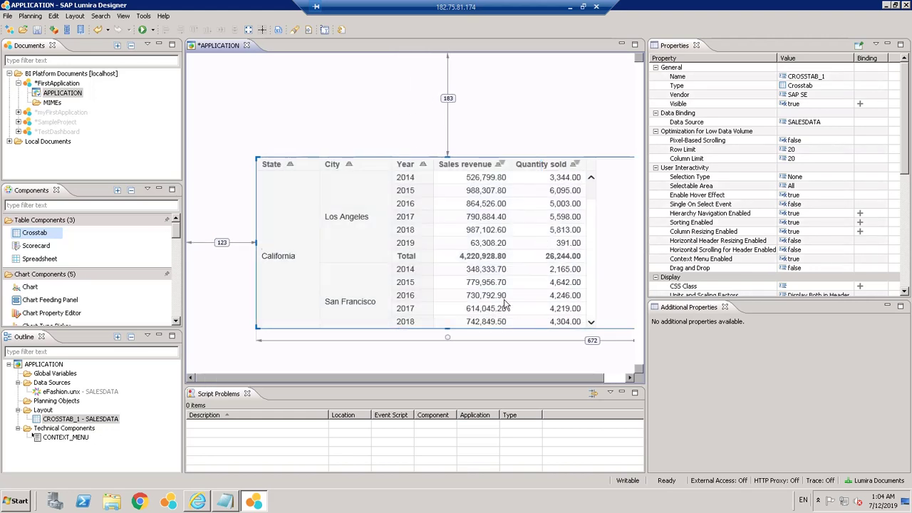
{"action": "left_click_drag", "start_coordinate": [540, 376], "coordinate": [559, 376]}
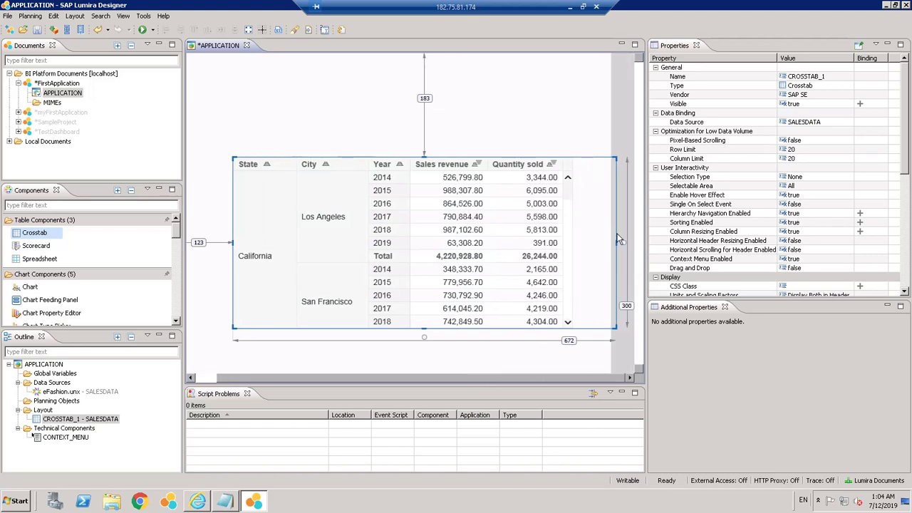
{"action": "left_click_drag", "start_coordinate": [295, 158], "coordinate": [231, 126]}
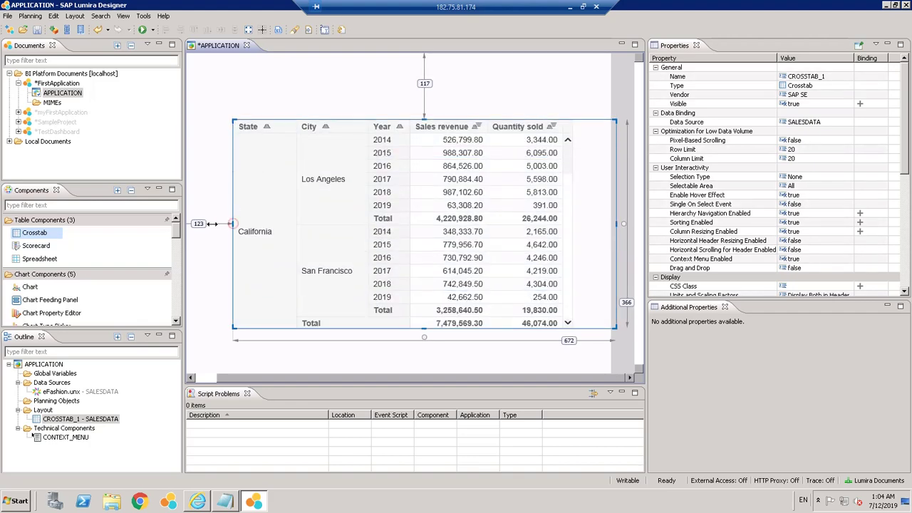
{"action": "left_click_drag", "start_coordinate": [211, 224], "coordinate": [203, 224]}
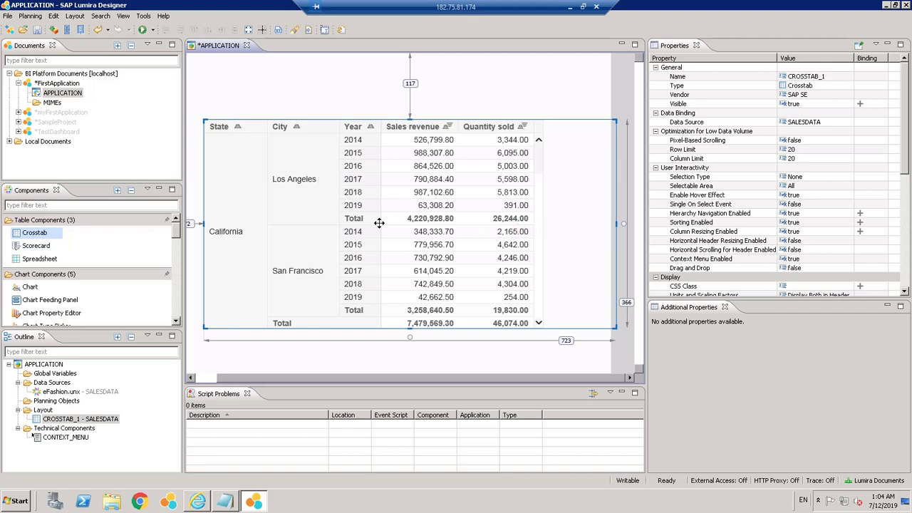
{"action": "left_click", "coordinate": [37, 30]}
{"action": "left_click", "coordinate": [152, 30]}
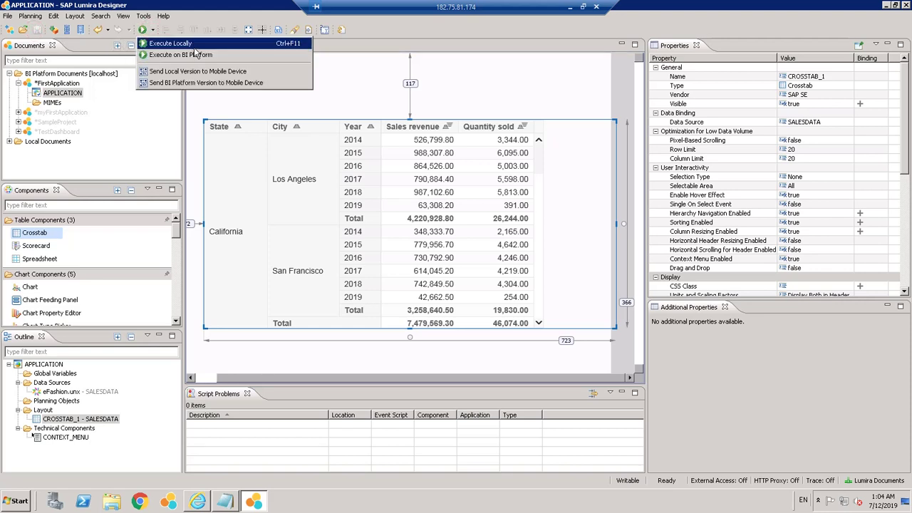
{"action": "left_click", "coordinate": [194, 48]}
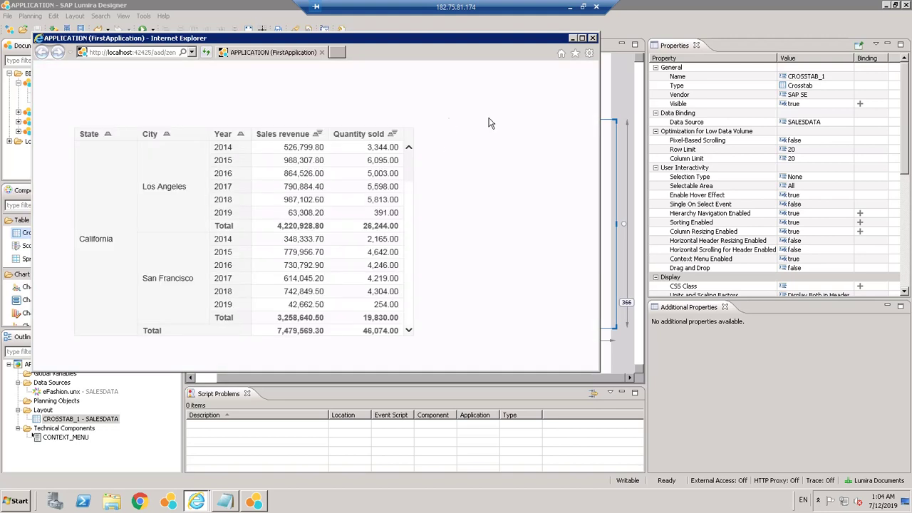
{"action": "left_click", "coordinate": [592, 38]}
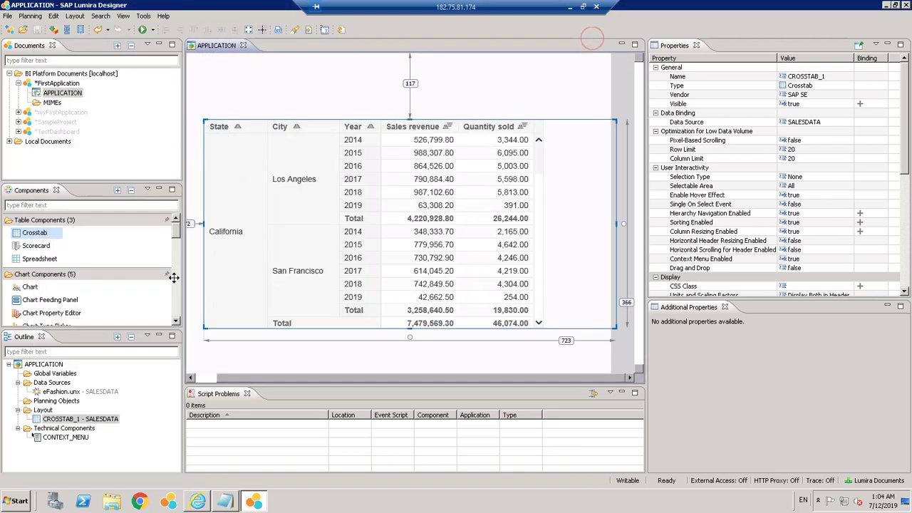
- Place FILTERBAR_1 above the crosstab at top 50, left 25, and bind it to SALESDATA
{"action": "left_click", "coordinate": [176, 321]}
{"action": "left_click", "coordinate": [176, 321]}
{"action": "left_click", "coordinate": [176, 322]}
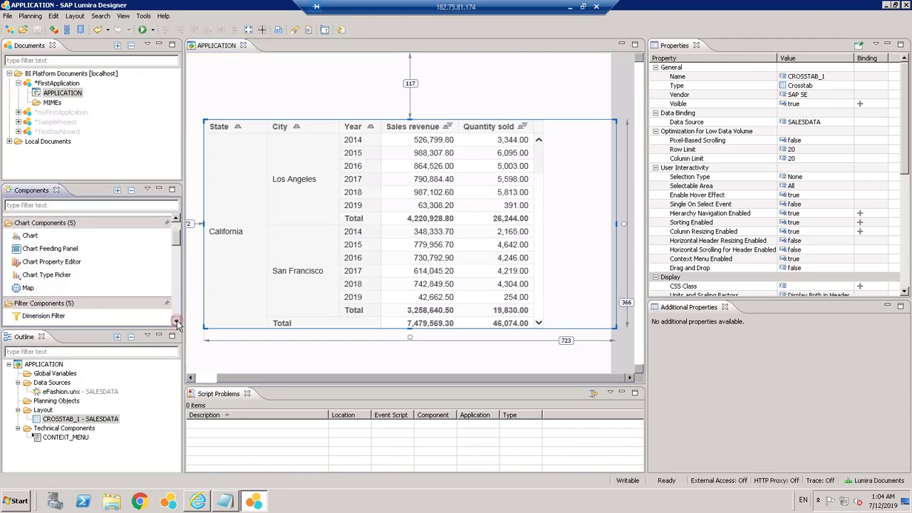
{"action": "left_click", "coordinate": [176, 321]}
{"action": "left_click", "coordinate": [176, 322]}
{"action": "left_click", "coordinate": [176, 321]}
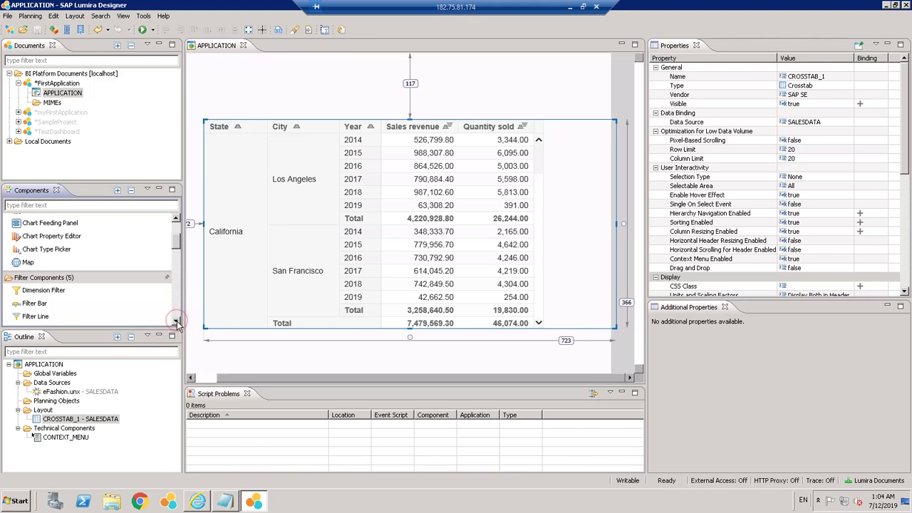
{"action": "left_click", "coordinate": [176, 321]}
{"action": "left_click", "coordinate": [176, 322]}
{"action": "left_click", "coordinate": [176, 321]}
{"action": "left_click", "coordinate": [176, 322]}
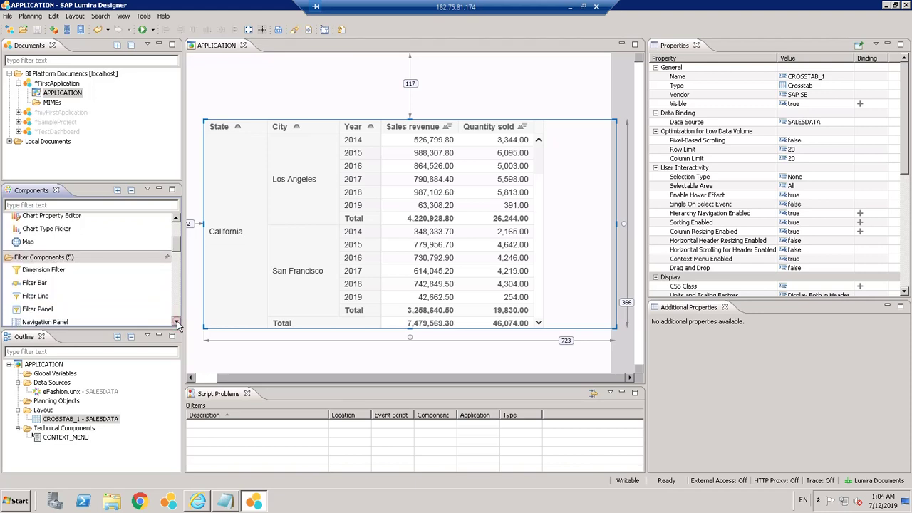
{"action": "left_click", "coordinate": [176, 321]}
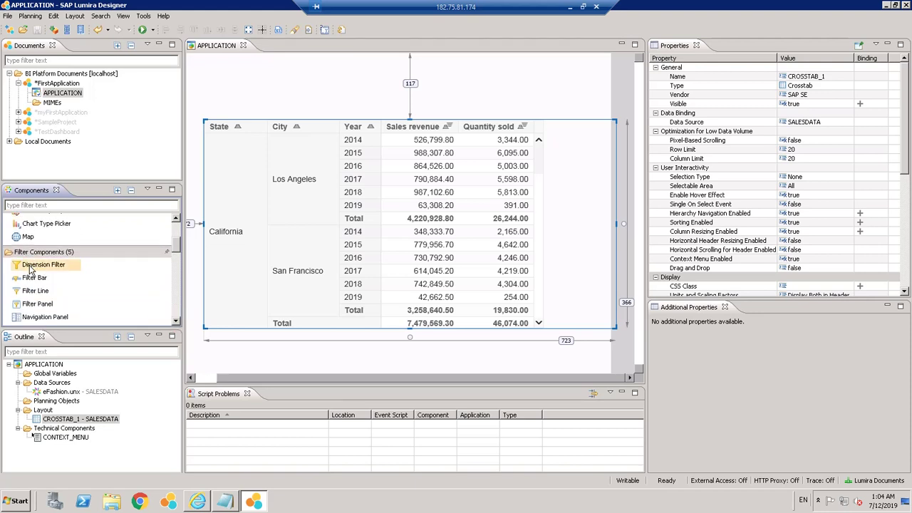
{"action": "left_click_drag", "start_coordinate": [32, 283], "coordinate": [238, 86]}
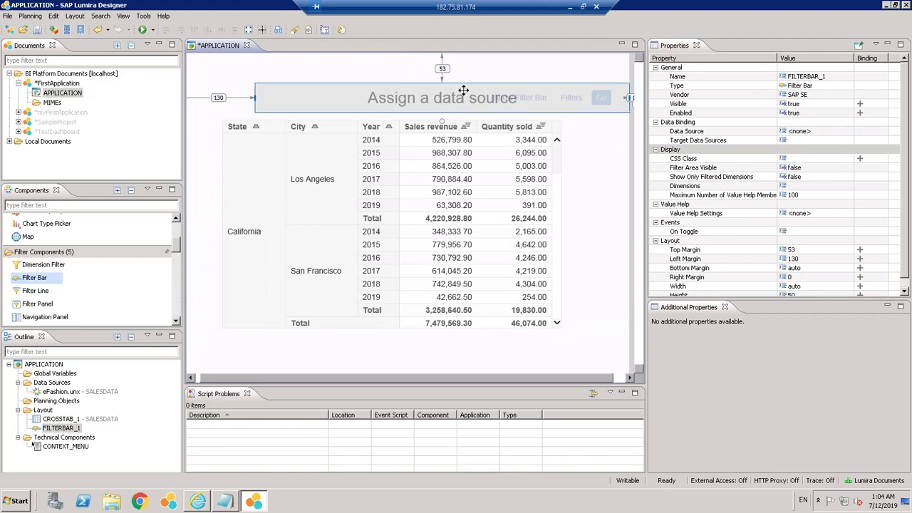
{"action": "left_click_drag", "start_coordinate": [463, 90], "coordinate": [404, 89]}
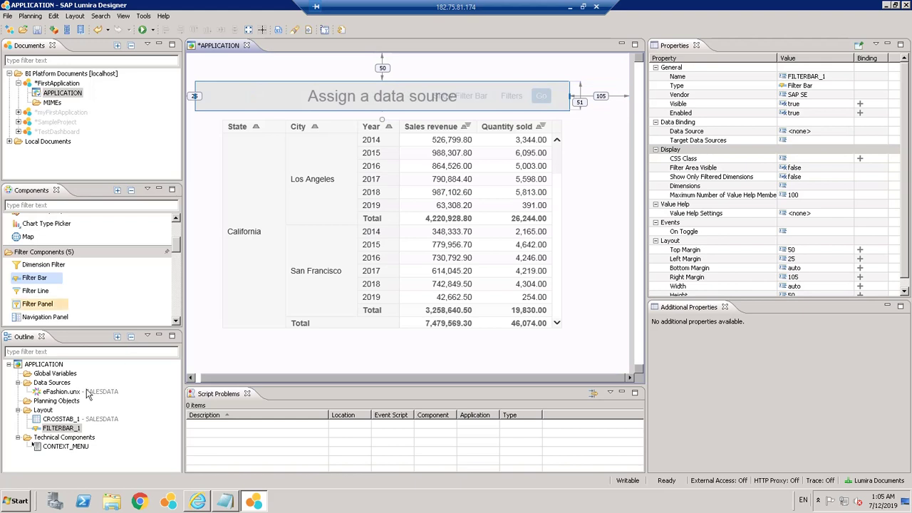
{"action": "left_click_drag", "start_coordinate": [71, 391], "coordinate": [379, 105]}
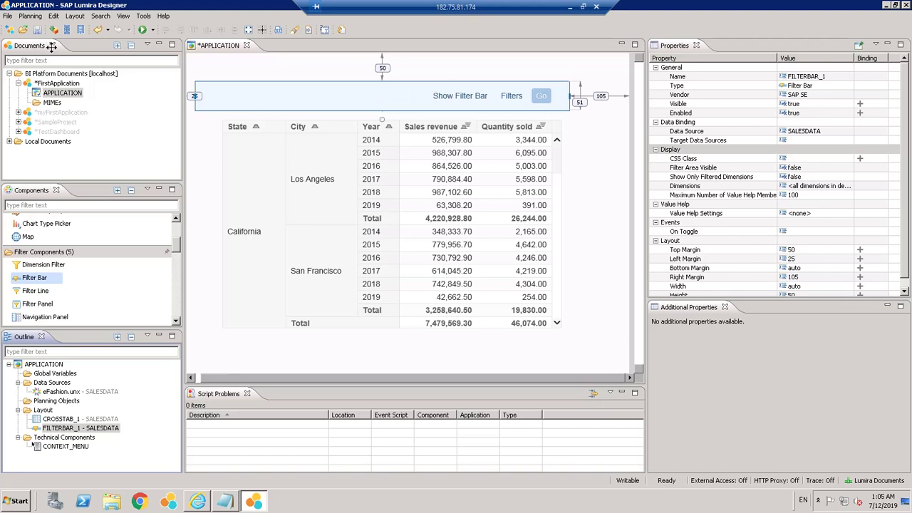
- Save FirstApplication, run it locally, and open the filter bar's Filters list of dimensions
{"action": "left_click", "coordinate": [37, 30]}
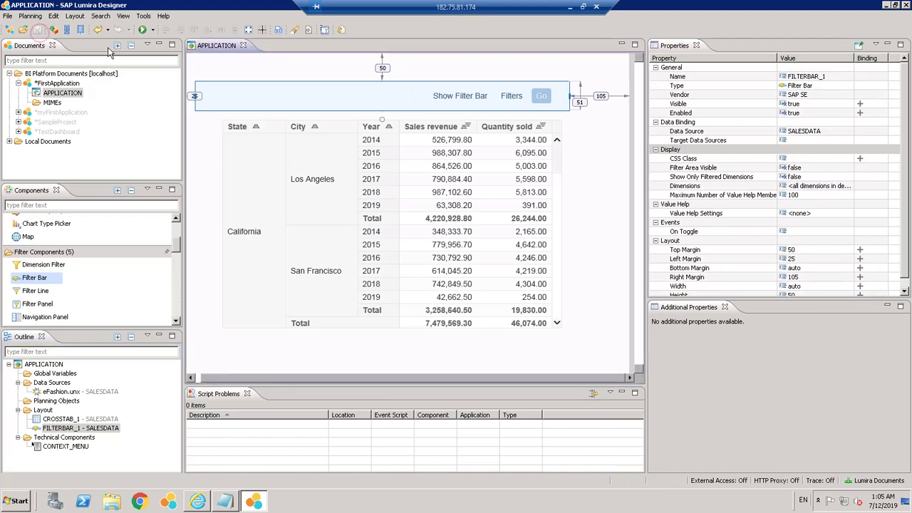
{"action": "left_click", "coordinate": [152, 30]}
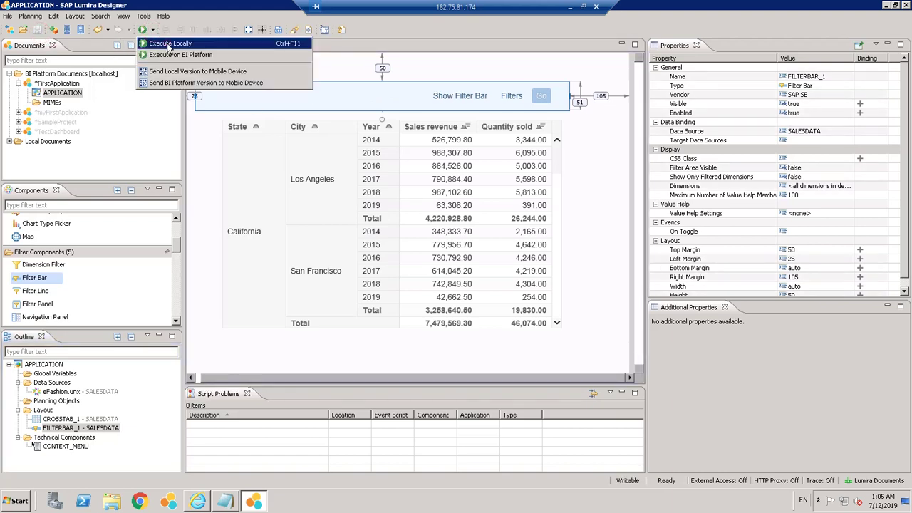
{"action": "left_click", "coordinate": [170, 42]}
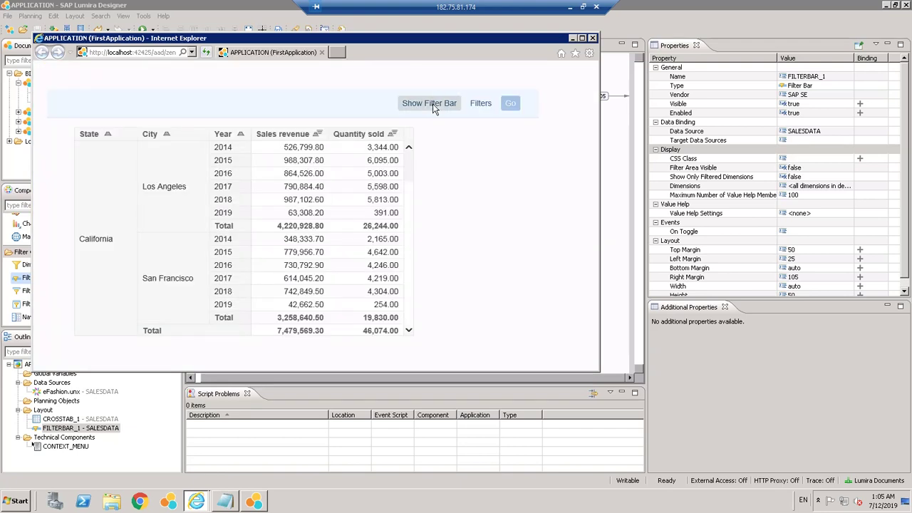
{"action": "left_click", "coordinate": [430, 106]}
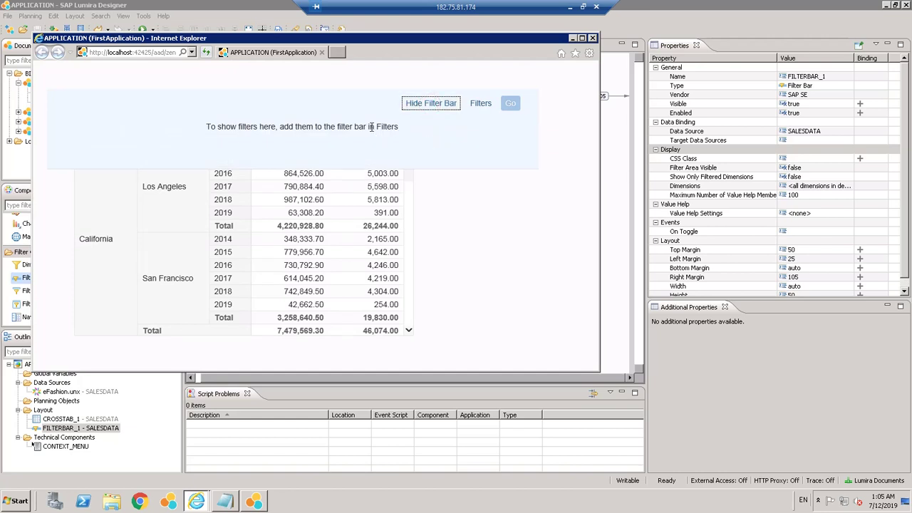
{"action": "left_click", "coordinate": [480, 106]}
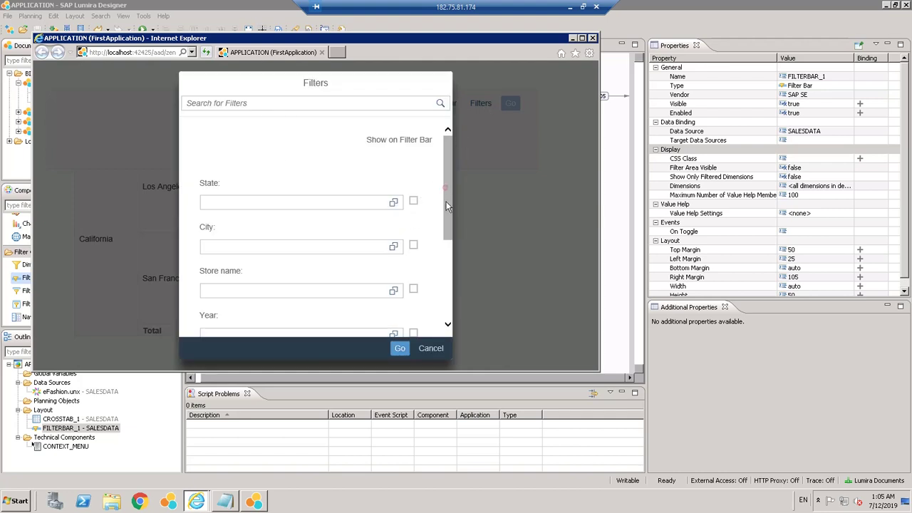
- Show State, City, Store name and Year on the app's filter bar
{"action": "left_click_drag", "start_coordinate": [447, 206], "coordinate": [442, 148]}
{"action": "left_click", "coordinate": [413, 200]}
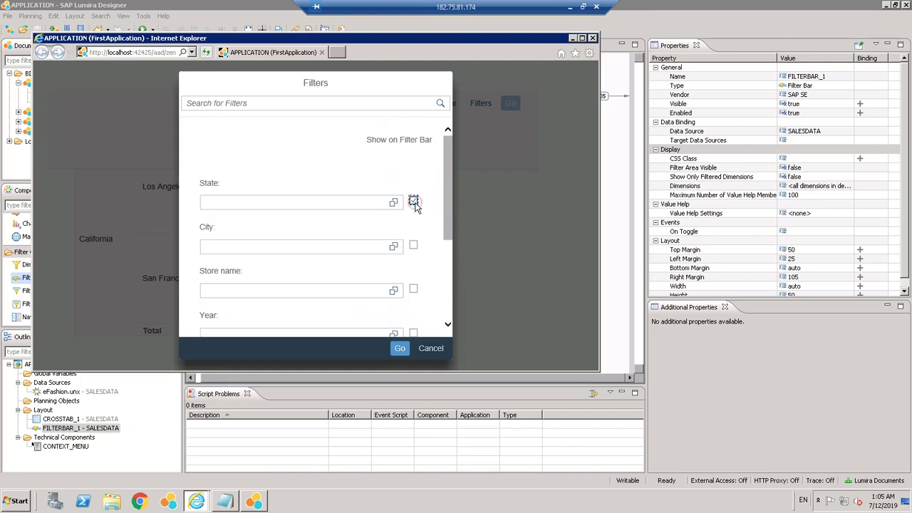
{"action": "left_click", "coordinate": [413, 245]}
{"action": "left_click_drag", "start_coordinate": [448, 232], "coordinate": [448, 280]}
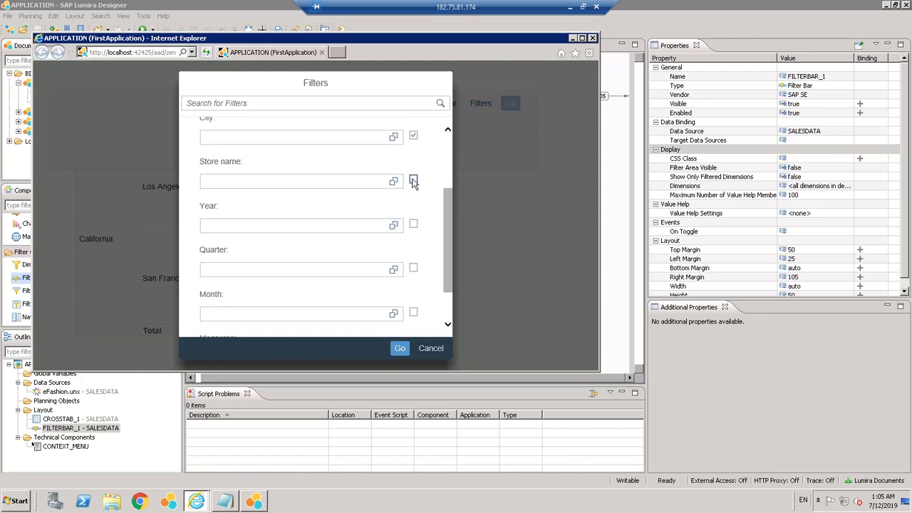
{"action": "left_click", "coordinate": [413, 182]}
{"action": "left_click", "coordinate": [413, 224]}
{"action": "left_click_drag", "start_coordinate": [447, 302], "coordinate": [445, 324]}
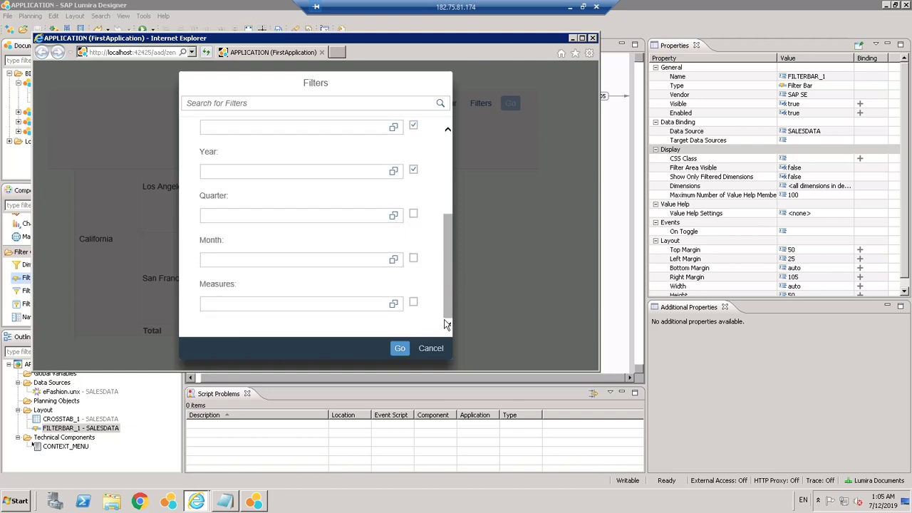
{"action": "left_click", "coordinate": [402, 348]}
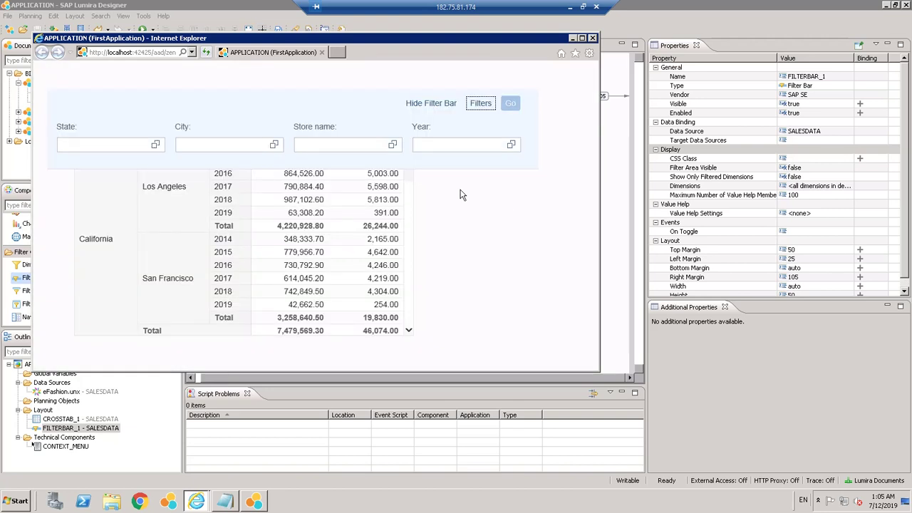
- Set the State filter value to Florida
{"action": "left_click", "coordinate": [112, 145]}
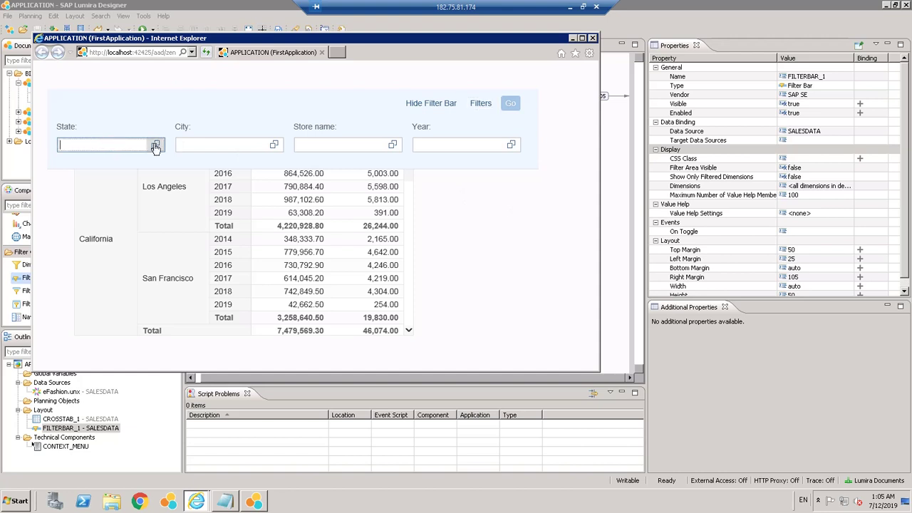
{"action": "left_click", "coordinate": [155, 146]}
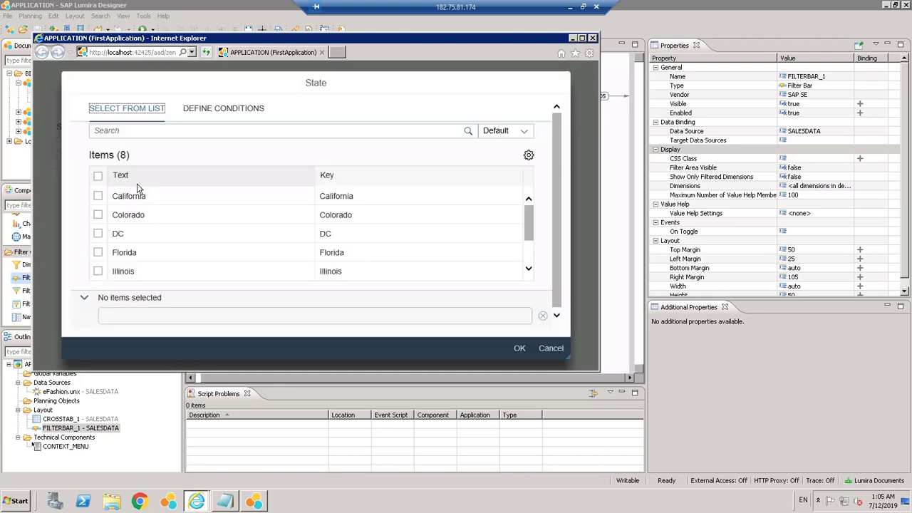
{"action": "left_click", "coordinate": [98, 252]}
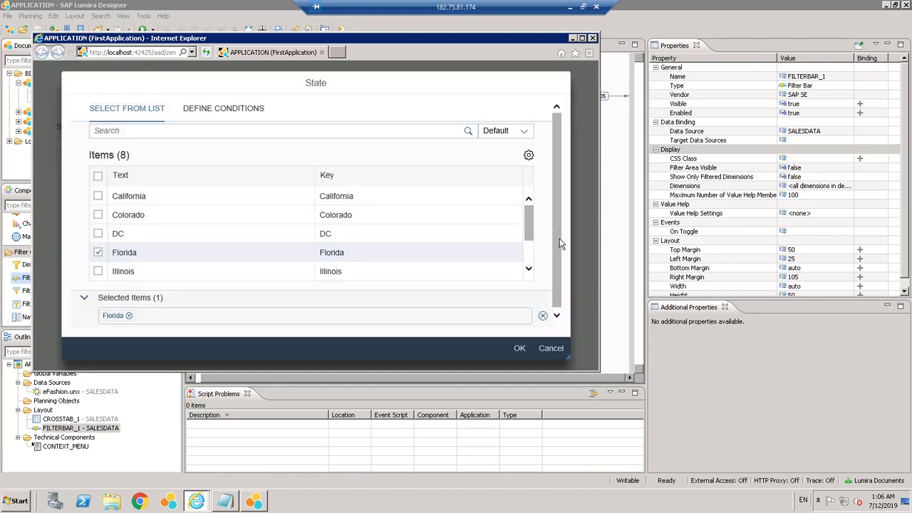
{"action": "scroll", "coordinate": [525, 254], "scroll_direction": "down", "scroll_amount": 1}
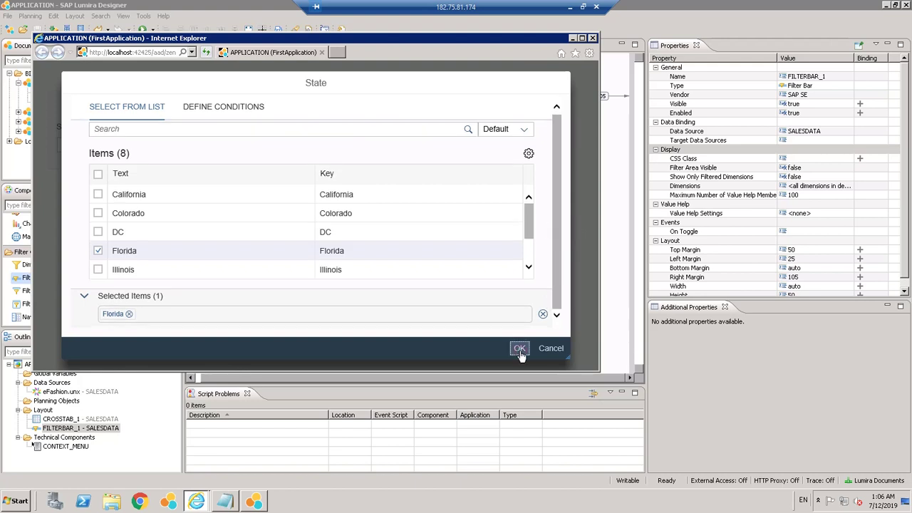
{"action": "left_click", "coordinate": [519, 349]}
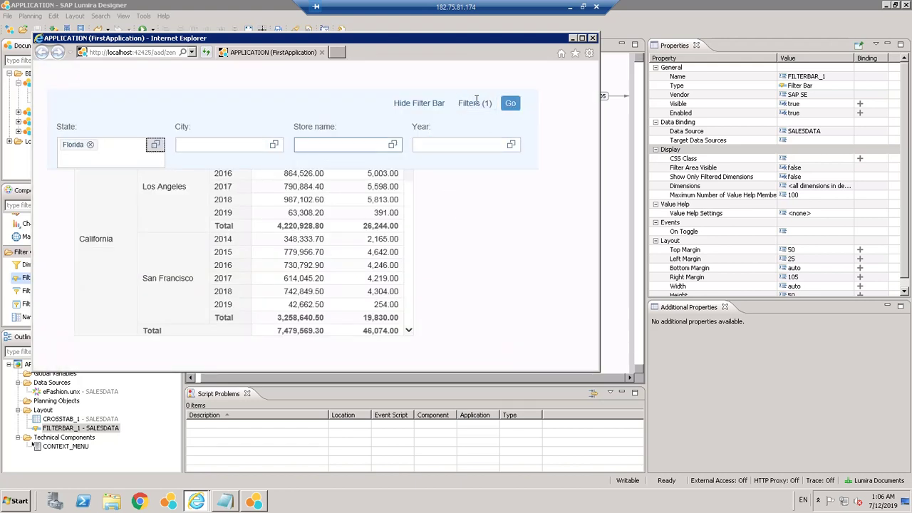
- Apply the Florida State filter, check the Store name and City fields, then close Internet Explorer
{"action": "left_click", "coordinate": [510, 105]}
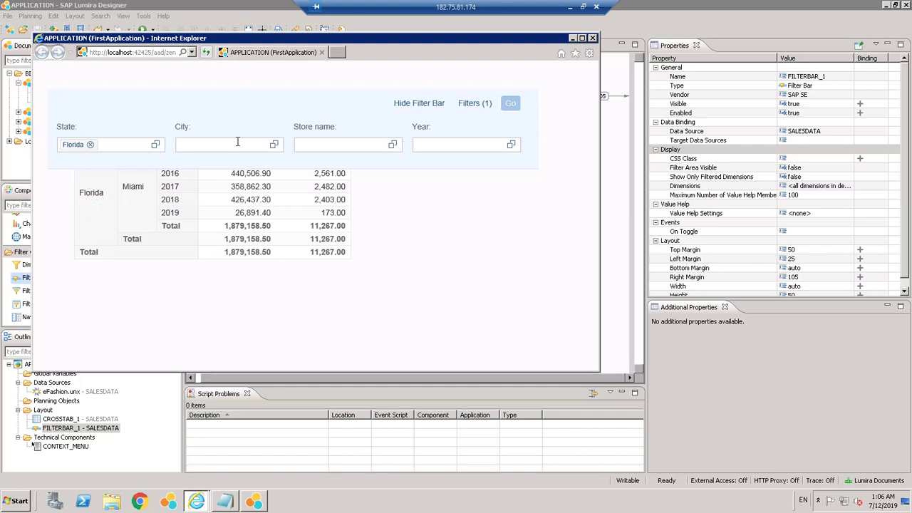
{"action": "left_click", "coordinate": [320, 145]}
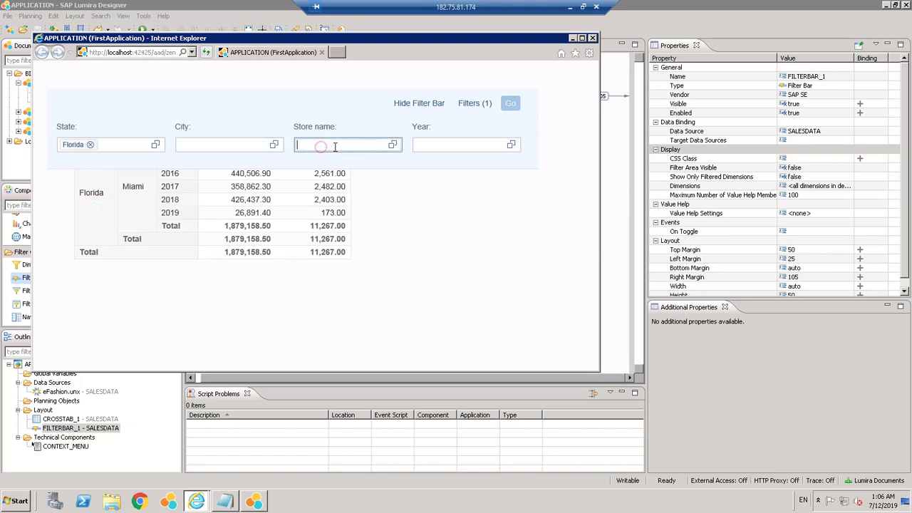
{"action": "left_click", "coordinate": [228, 148]}
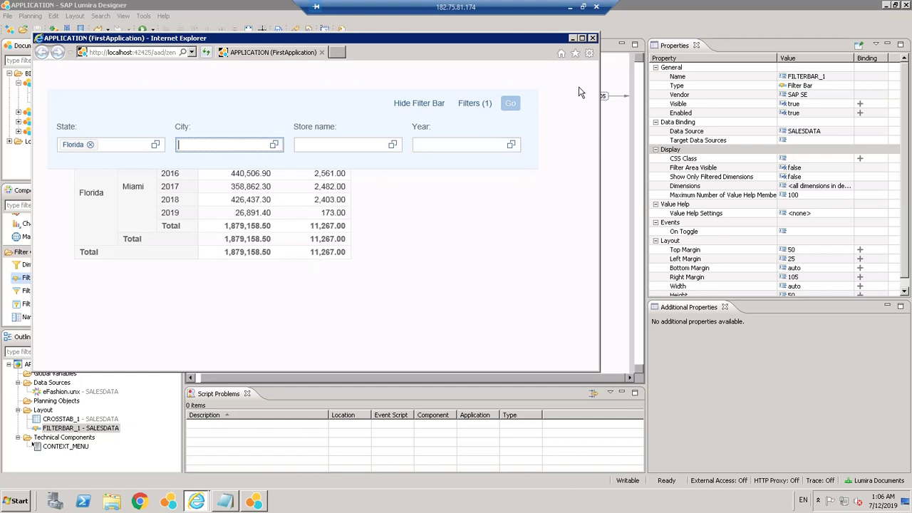
{"action": "left_click", "coordinate": [592, 40]}
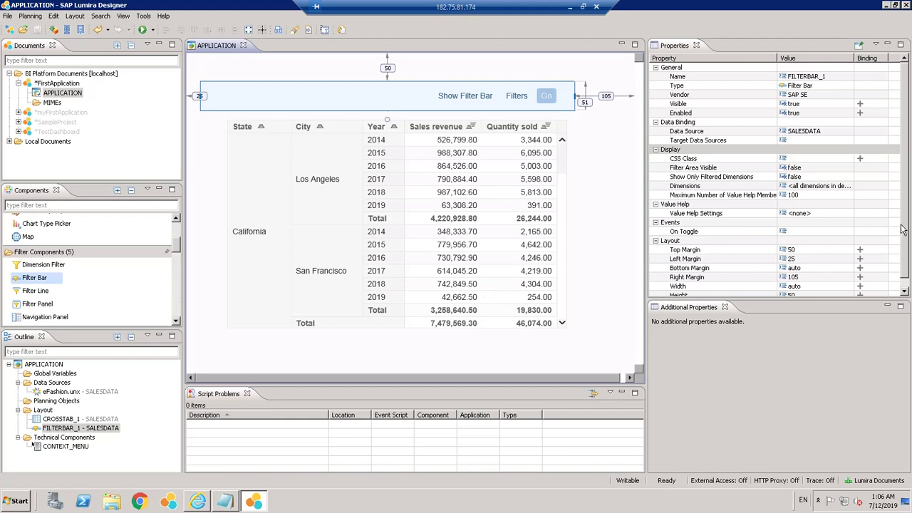
- Select CROSSTAB_1 and scroll its Properties down to the Events On Select row
{"action": "left_click", "coordinate": [905, 252]}
{"action": "left_click_drag", "start_coordinate": [907, 202], "coordinate": [909, 166]}
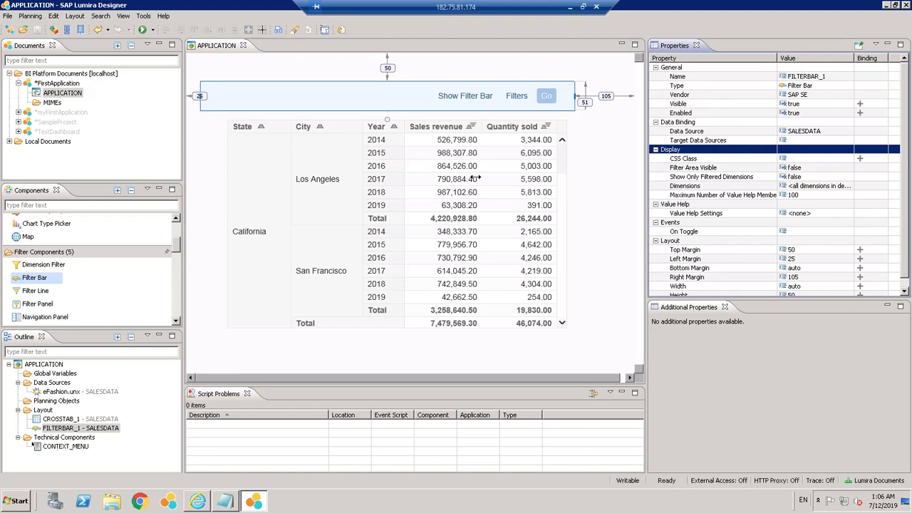
{"action": "left_click", "coordinate": [258, 200]}
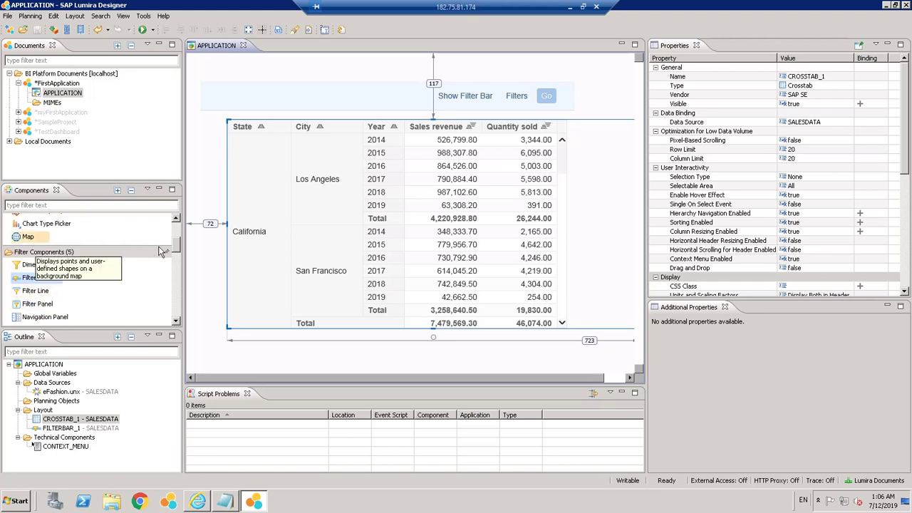
{"action": "left_click_drag", "start_coordinate": [176, 246], "coordinate": [179, 234]}
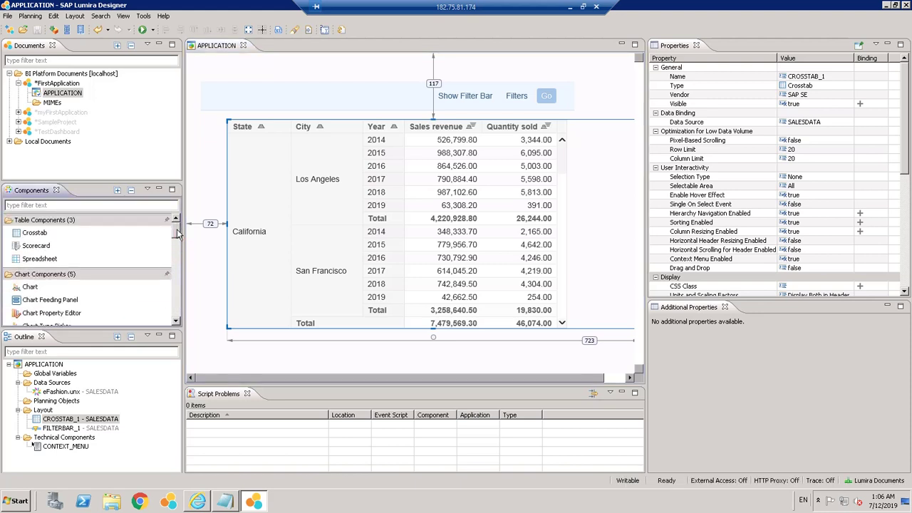
{"action": "left_click_drag", "start_coordinate": [178, 235], "coordinate": [174, 240]}
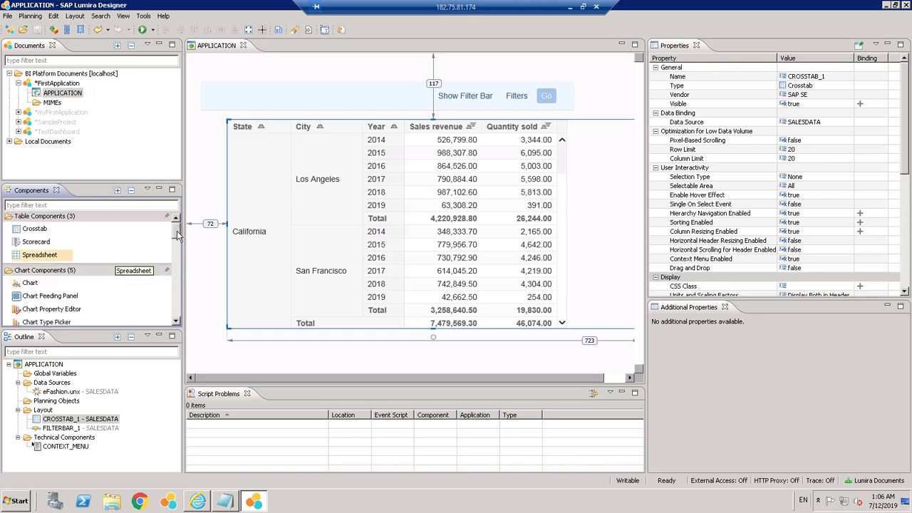
{"action": "left_click", "coordinate": [177, 235]}
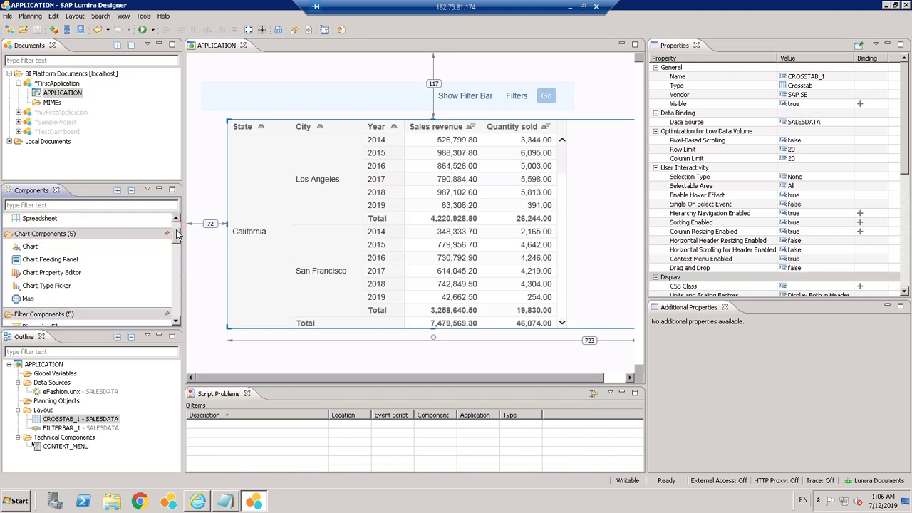
{"action": "left_click_drag", "start_coordinate": [177, 235], "coordinate": [176, 223]}
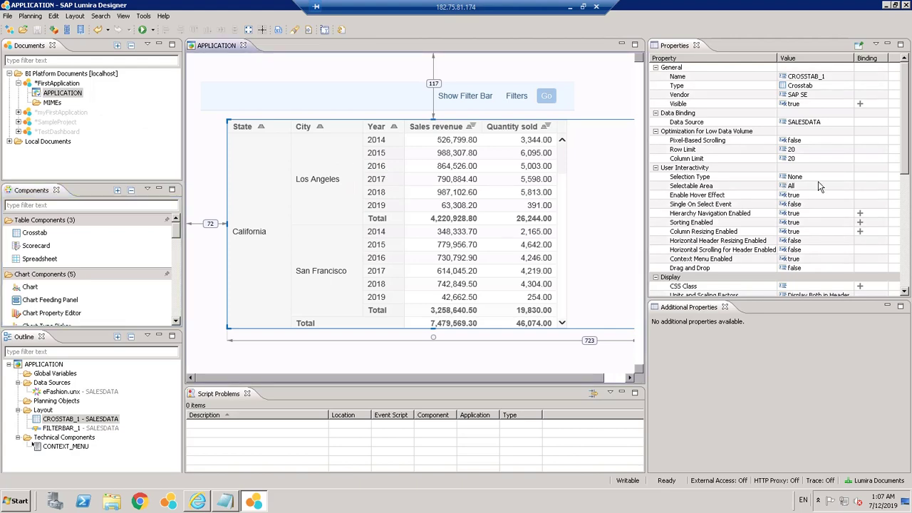
{"action": "left_click_drag", "start_coordinate": [904, 156], "coordinate": [907, 255]}
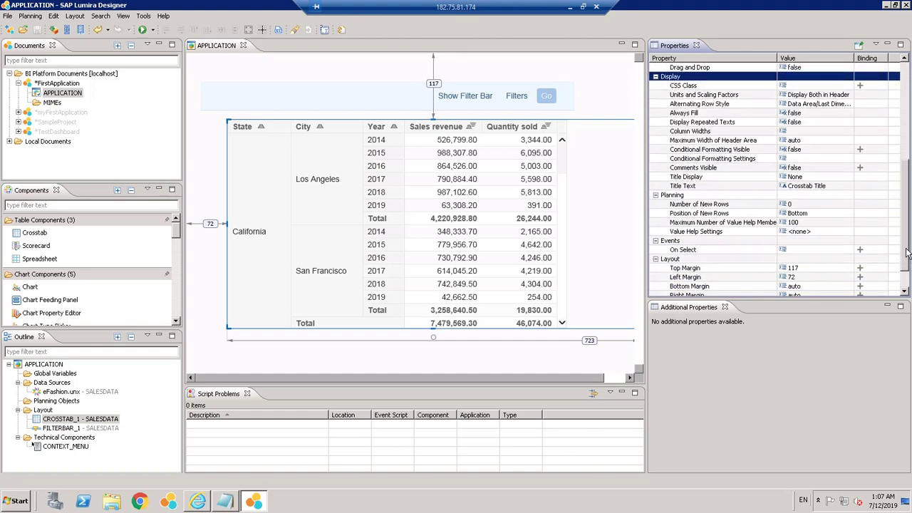
{"action": "left_click", "coordinate": [807, 251]}
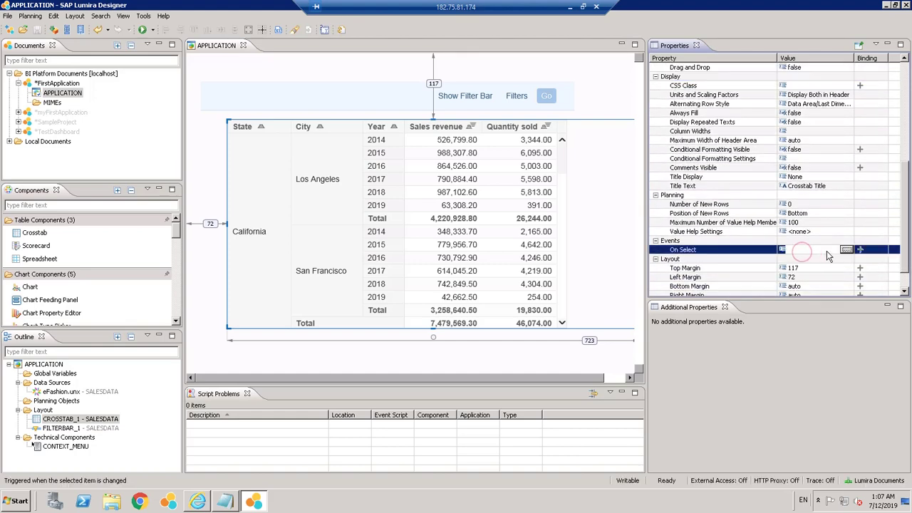
{"action": "left_click", "coordinate": [845, 249]}
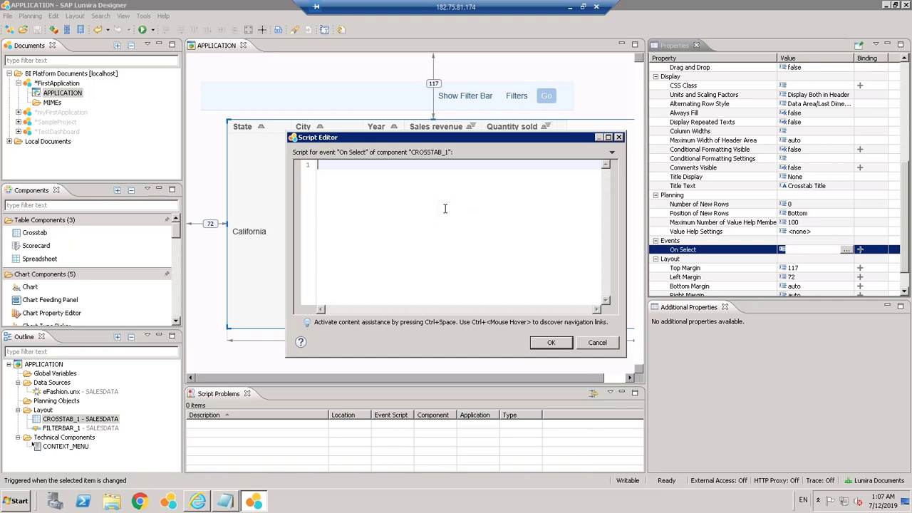
{"action": "key", "text": "ctrl+space"}
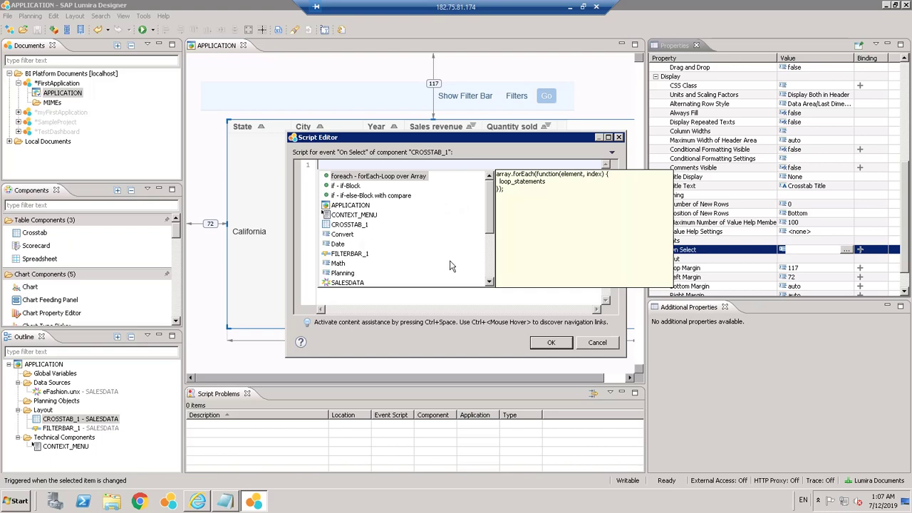
{"action": "left_click_drag", "start_coordinate": [491, 240], "coordinate": [492, 271]}
{"action": "scroll", "coordinate": [489, 190], "scroll_direction": "up", "scroll_amount": 5}
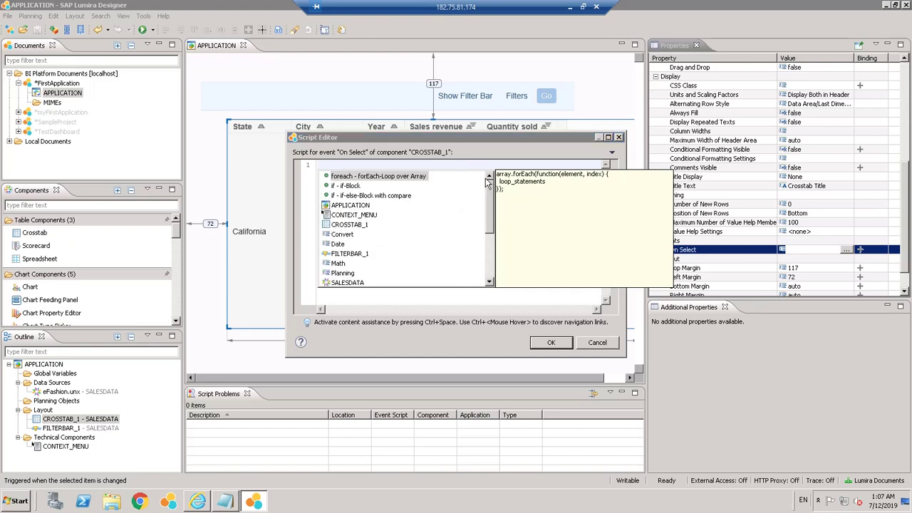
{"action": "key", "text": "Escape"}
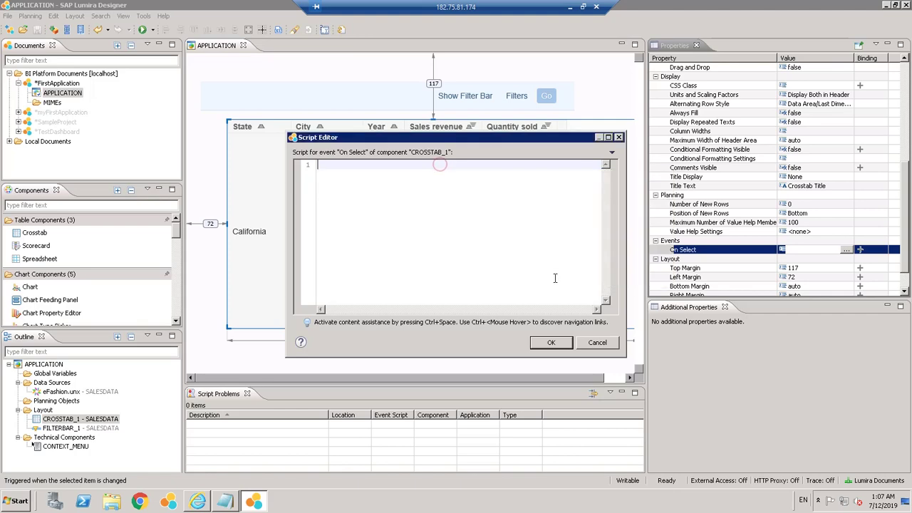
{"action": "left_click", "coordinate": [596, 342]}
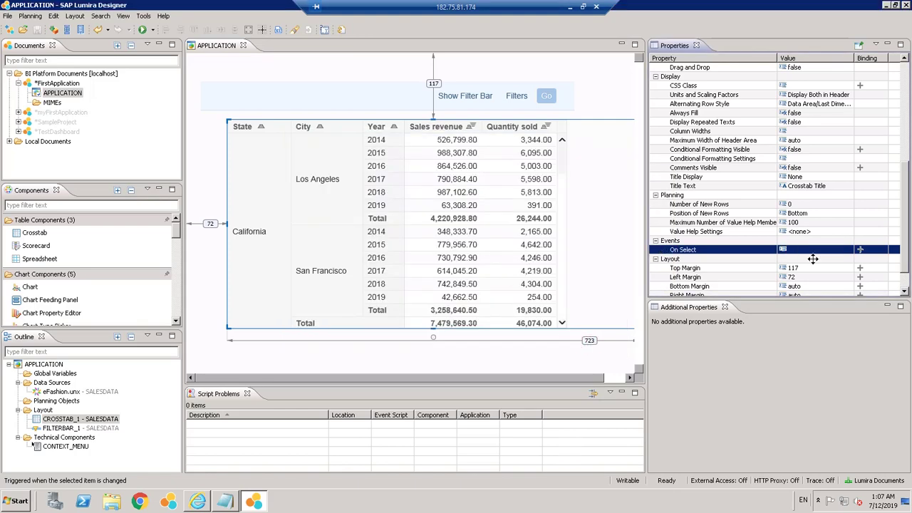
{"action": "left_click", "coordinate": [908, 102]}
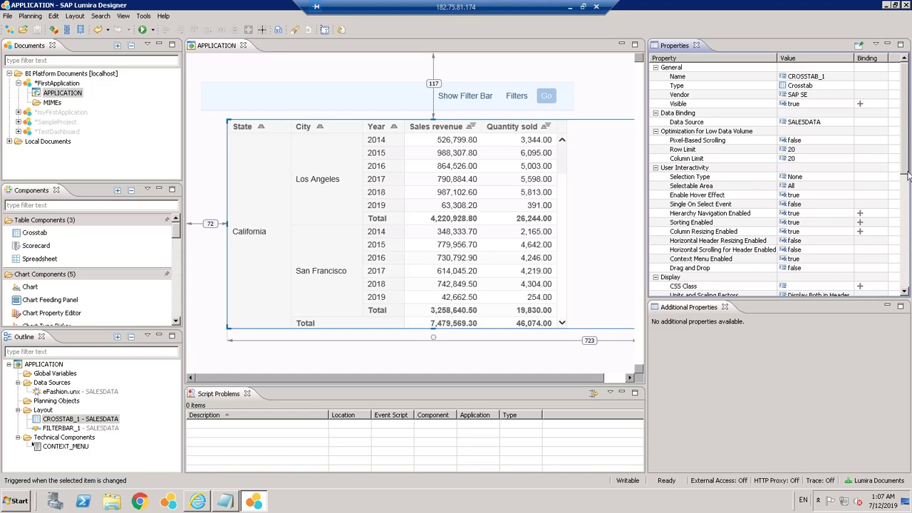
- Display FirstApplication's document properties, showing it stored in the BI platform Favorites folder
{"action": "left_click", "coordinate": [908, 268]}
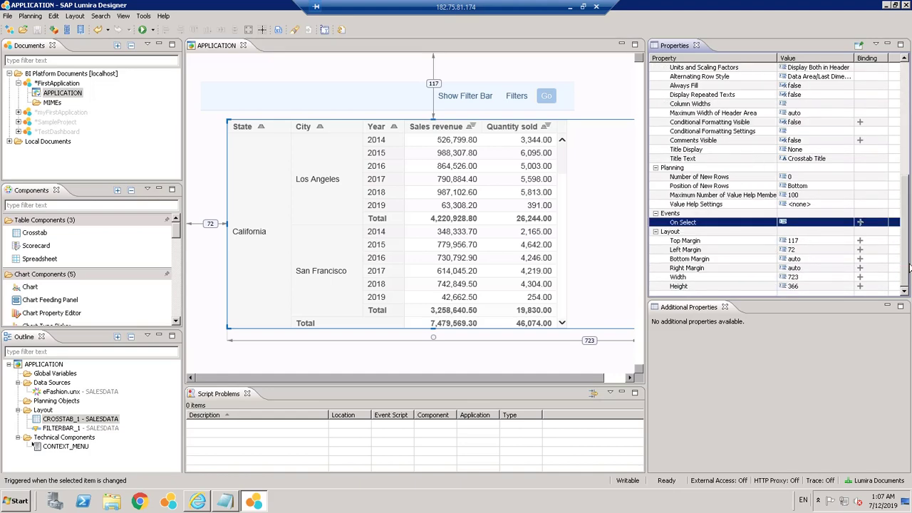
{"action": "left_click", "coordinate": [262, 181]}
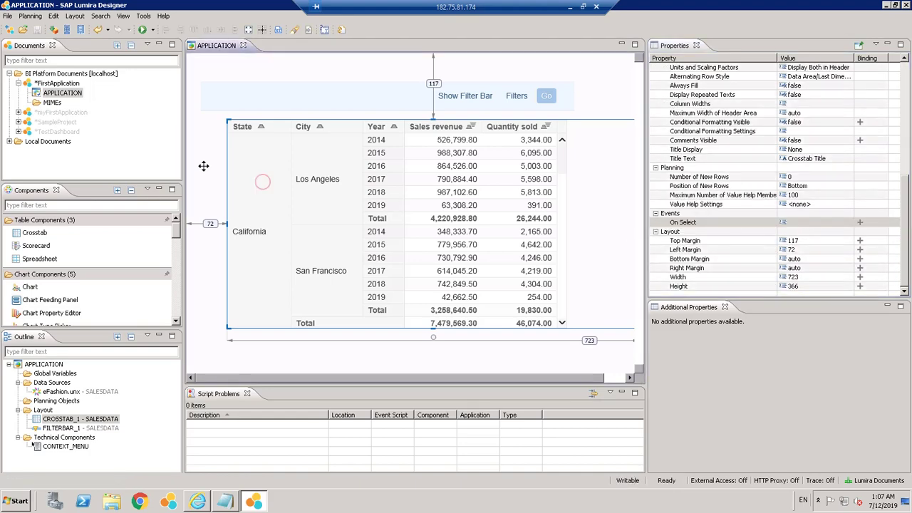
{"action": "right_click", "coordinate": [50, 95]}
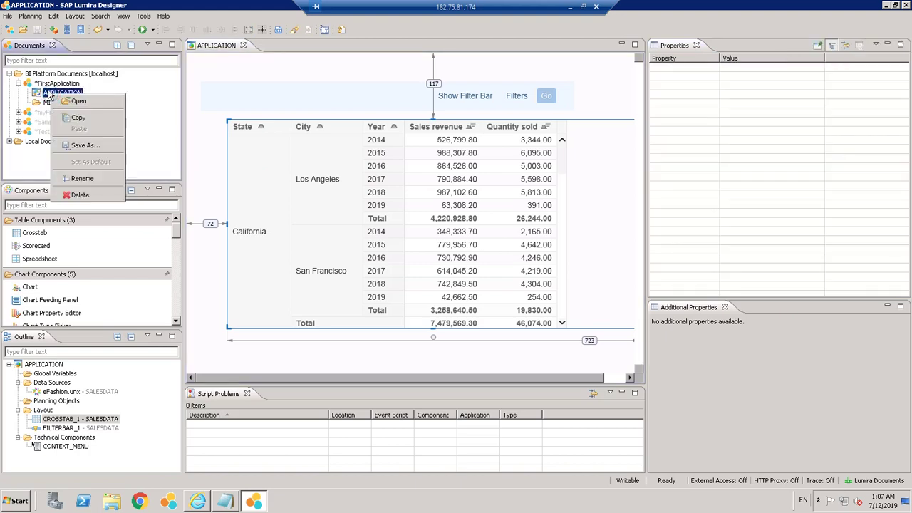
{"action": "left_click", "coordinate": [43, 86]}
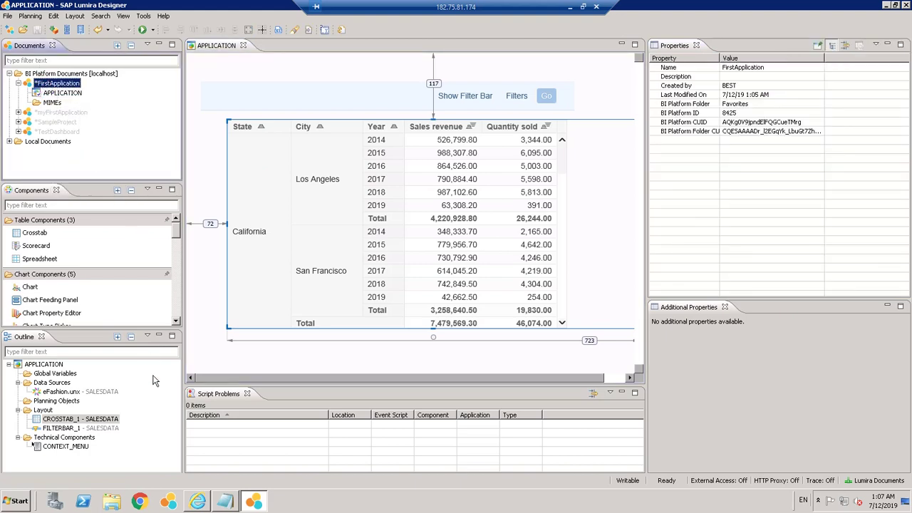
- Log back on to BI Launch Pad with the account password and select FirstApplication in Documents
{"action": "left_click", "coordinate": [198, 502]}
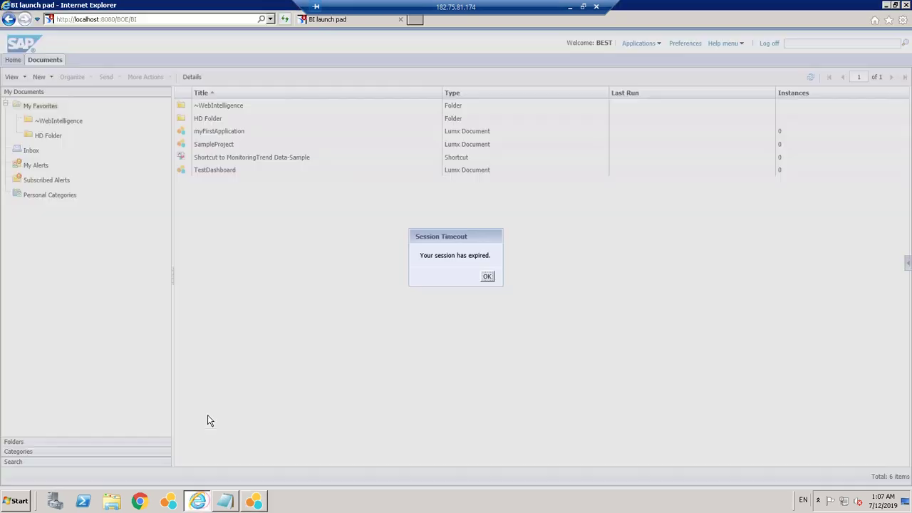
{"action": "left_click", "coordinate": [488, 276]}
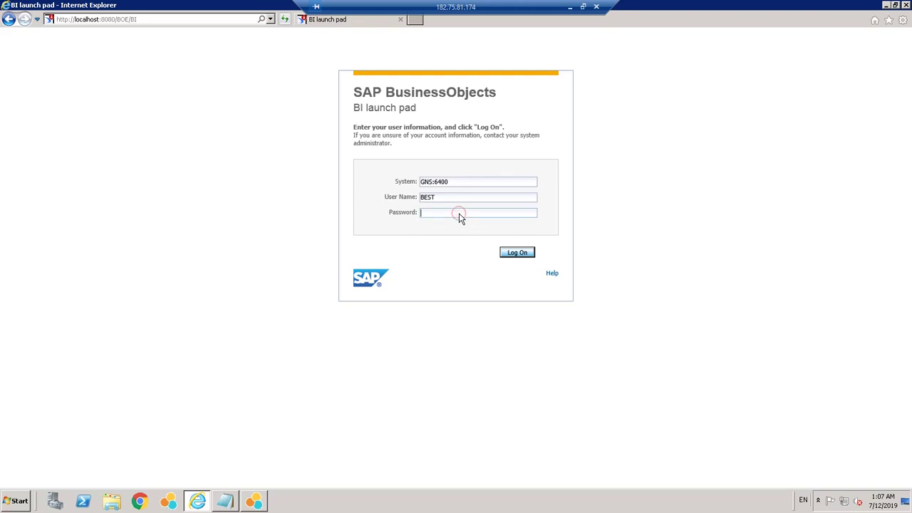
{"action": "left_click", "coordinate": [460, 213]}
{"action": "left_click", "coordinate": [504, 253]}
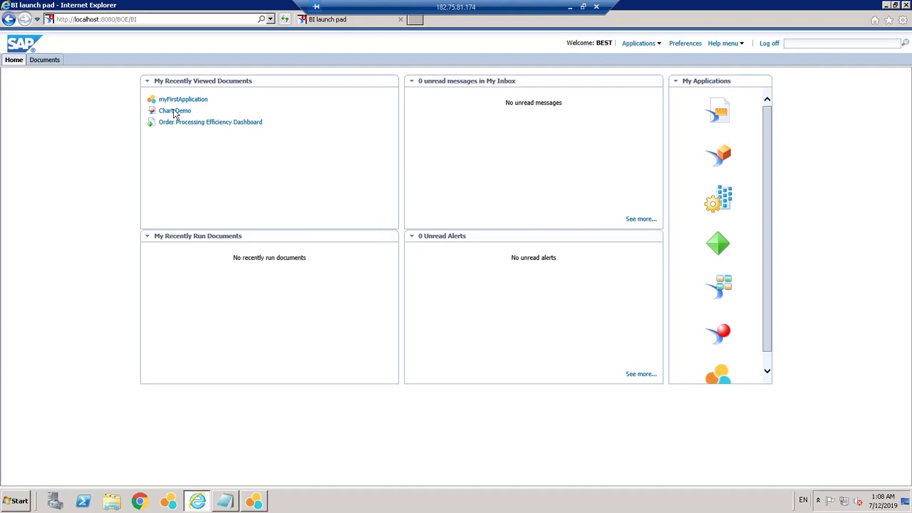
{"action": "left_click", "coordinate": [47, 61]}
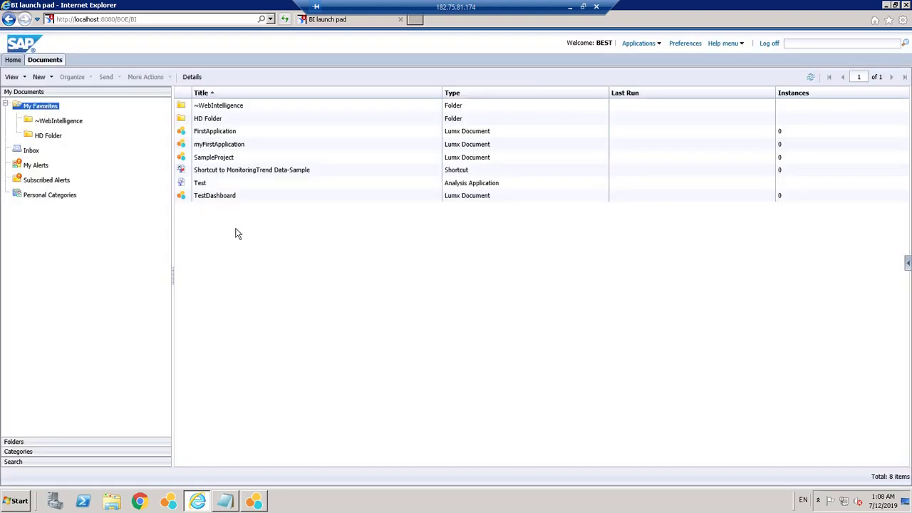
{"action": "left_click", "coordinate": [208, 134]}
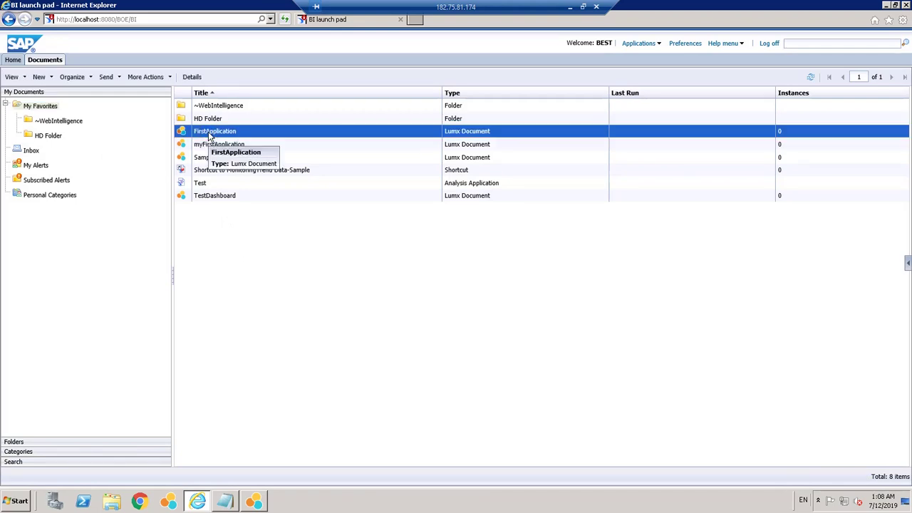
{"action": "right_click", "coordinate": [208, 135]}
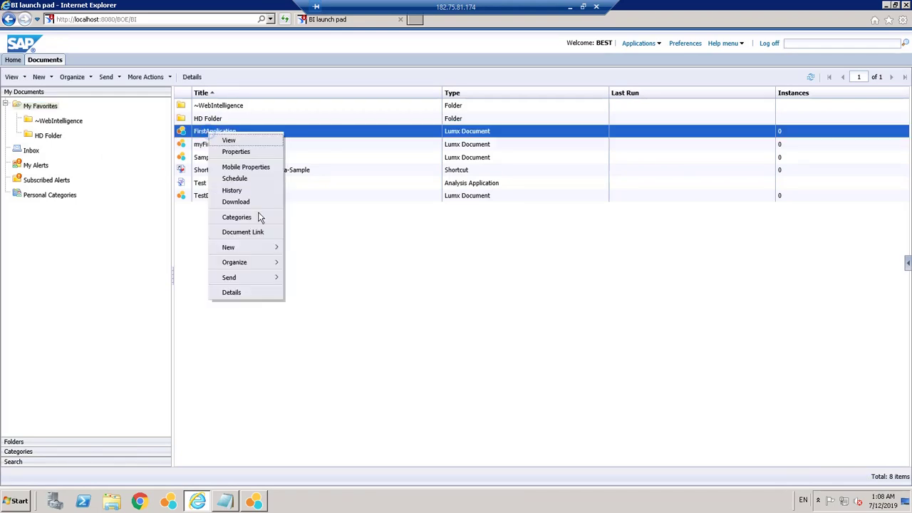
{"action": "left_click", "coordinate": [379, 357]}
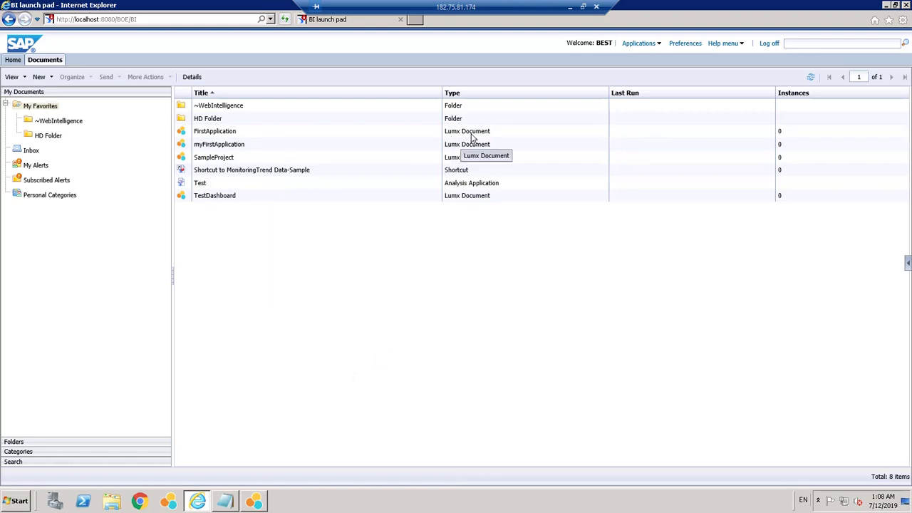
{"action": "right_click", "coordinate": [471, 135]}
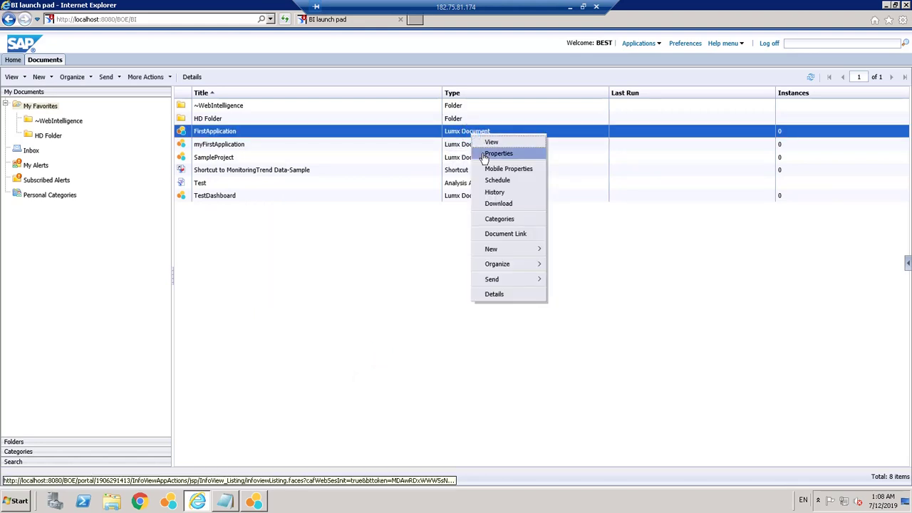
{"action": "left_click", "coordinate": [483, 156]}
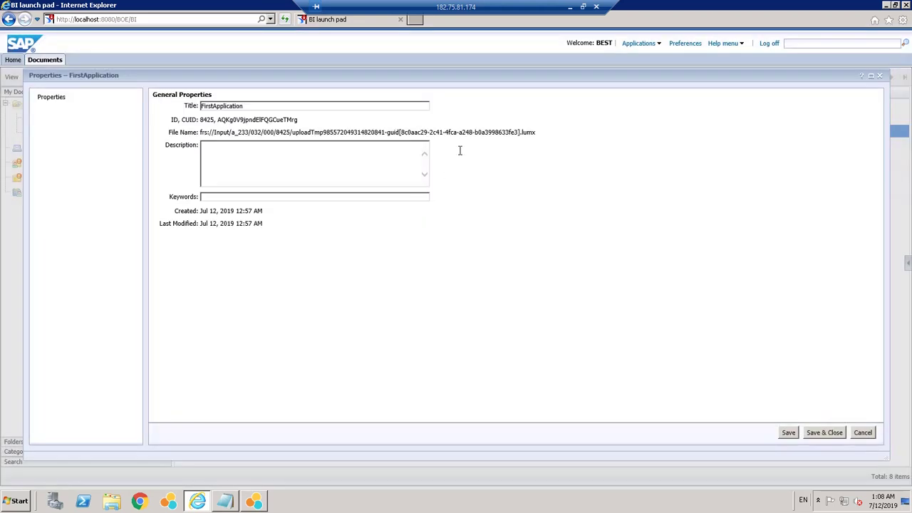
{"action": "left_click_drag", "start_coordinate": [535, 133], "coordinate": [518, 134]}
{"action": "left_click_drag", "start_coordinate": [299, 121], "coordinate": [221, 120]}
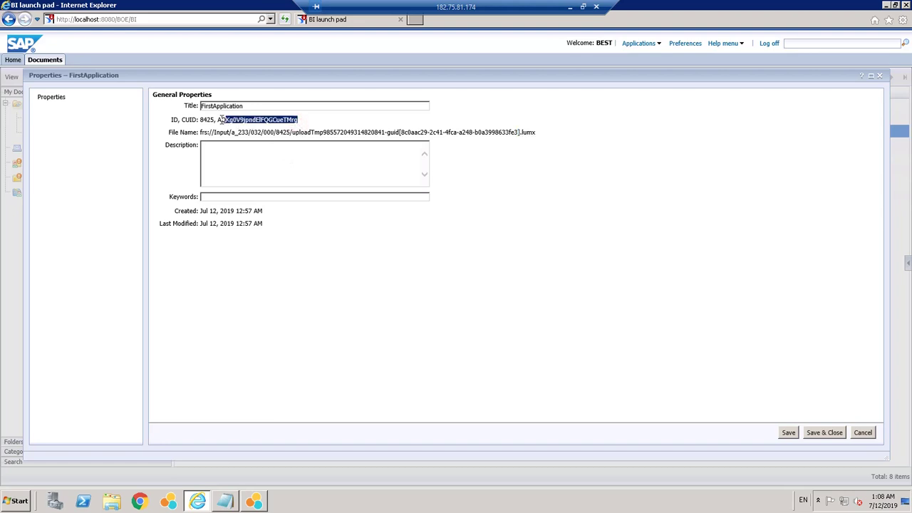
{"action": "left_click", "coordinate": [377, 311]}
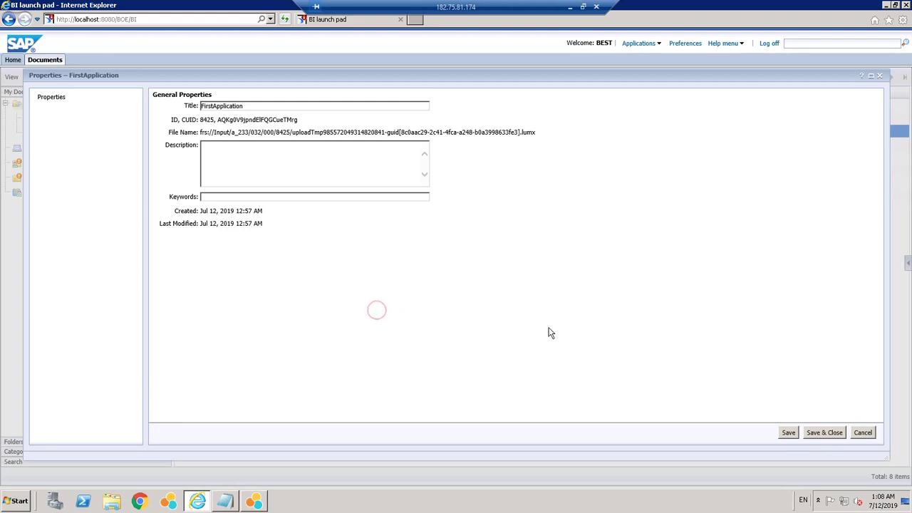
{"action": "left_click", "coordinate": [863, 433]}
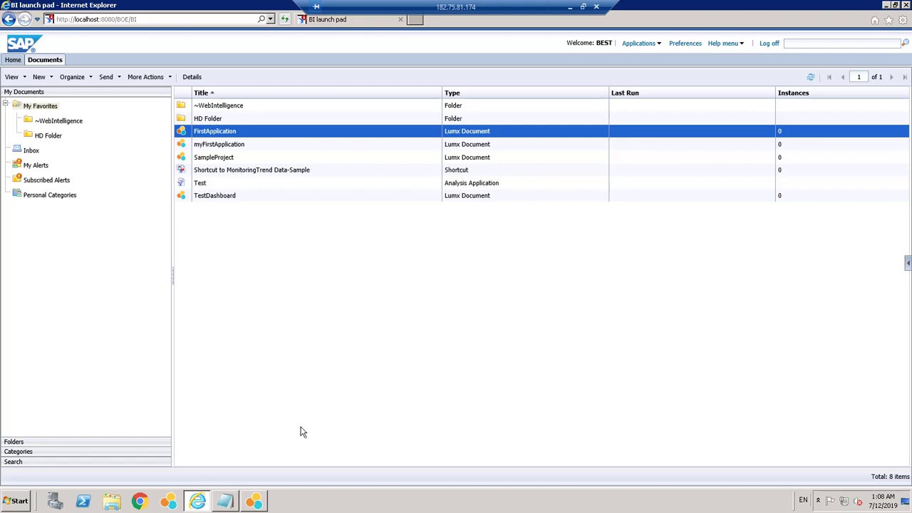
- Place an 80×30 BUTTON_1 from Basic Components beside the filter bar, then reselect the crosstab
{"action": "left_click", "coordinate": [254, 501]}
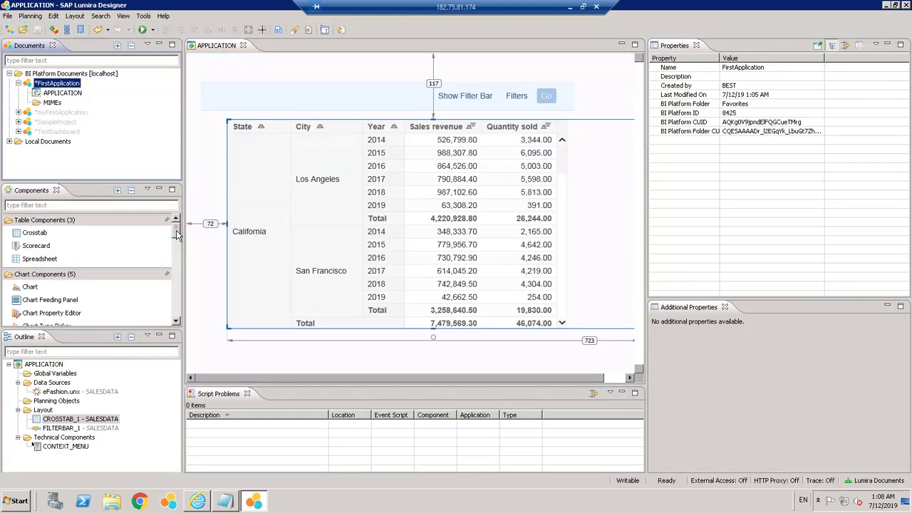
{"action": "left_click_drag", "start_coordinate": [178, 230], "coordinate": [176, 256]}
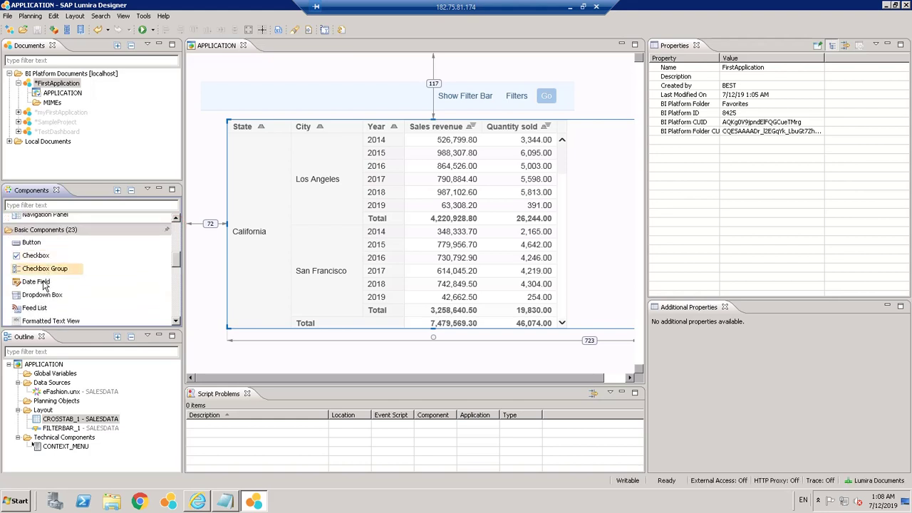
{"action": "left_click_drag", "start_coordinate": [32, 242], "coordinate": [595, 105]}
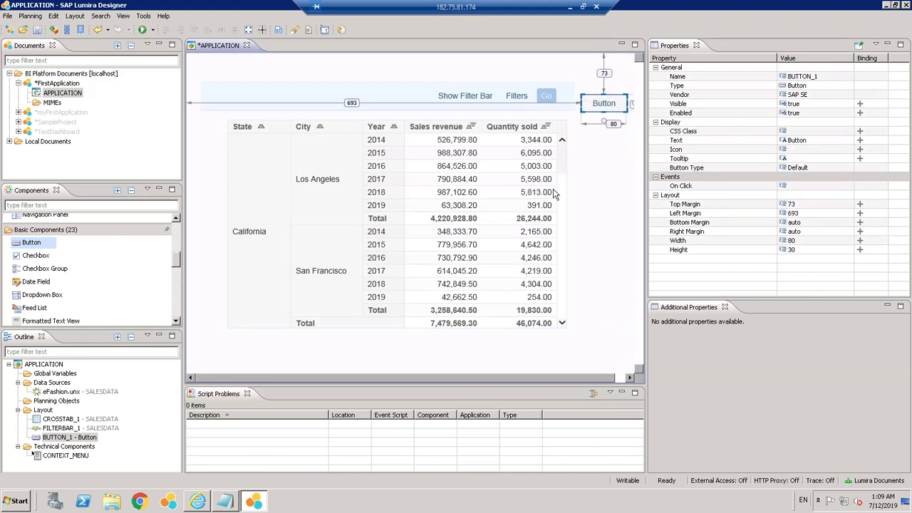
{"action": "left_click", "coordinate": [458, 236]}
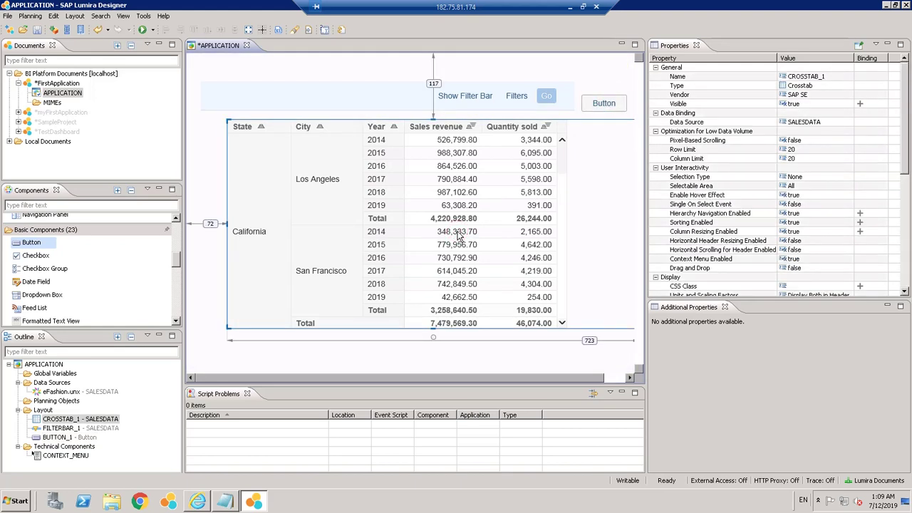